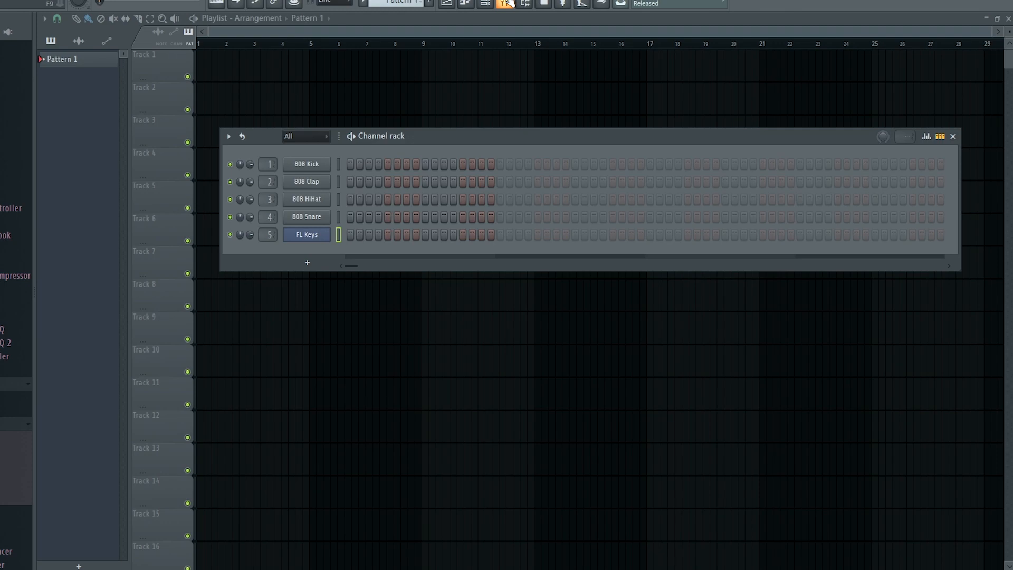
Open the mixer and load Fruity Reeverb 2 into the first effect slot of the FL Keys track.
click(506, 3)
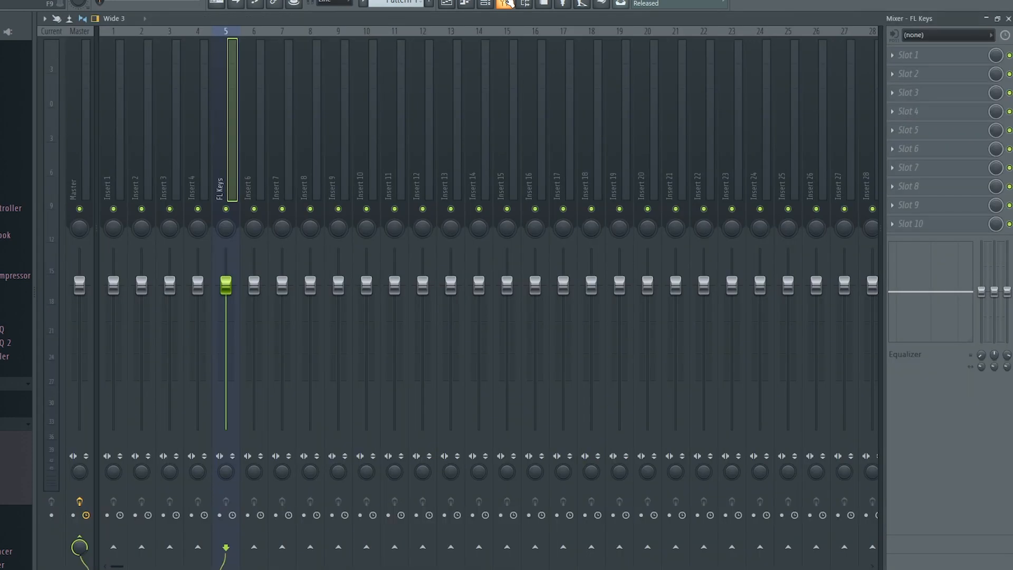
click(900, 58)
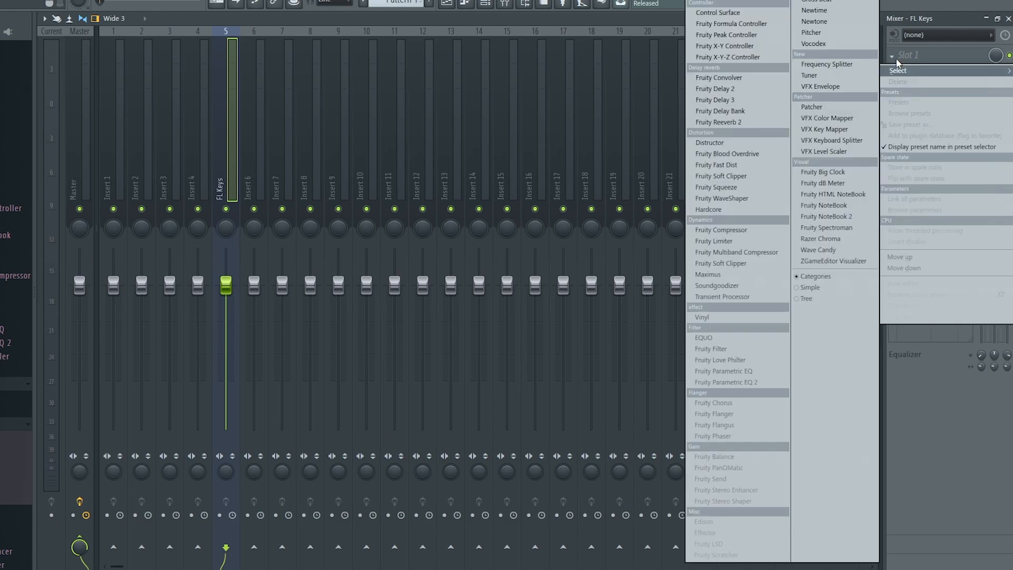
key(Escape)
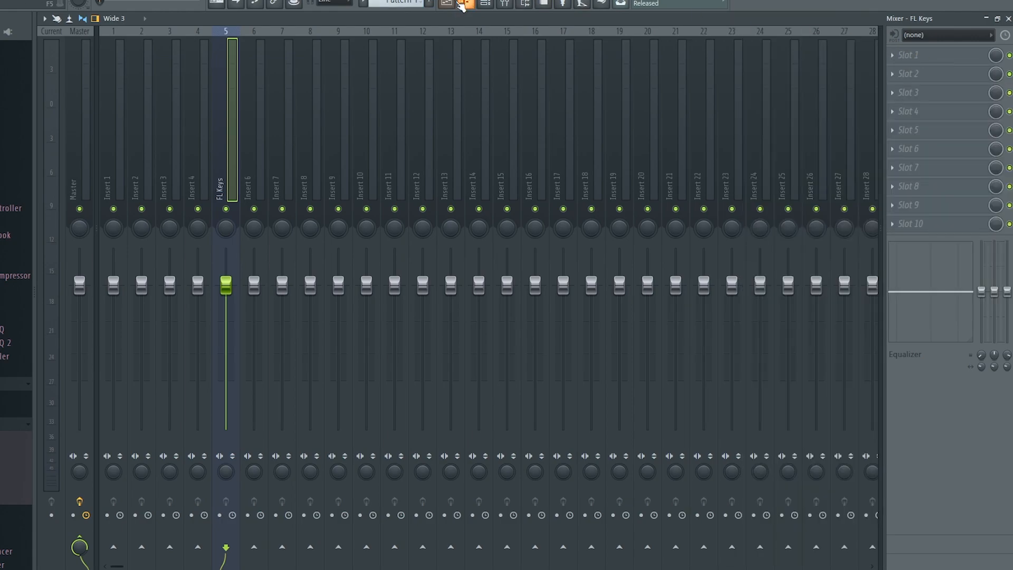
click(899, 57)
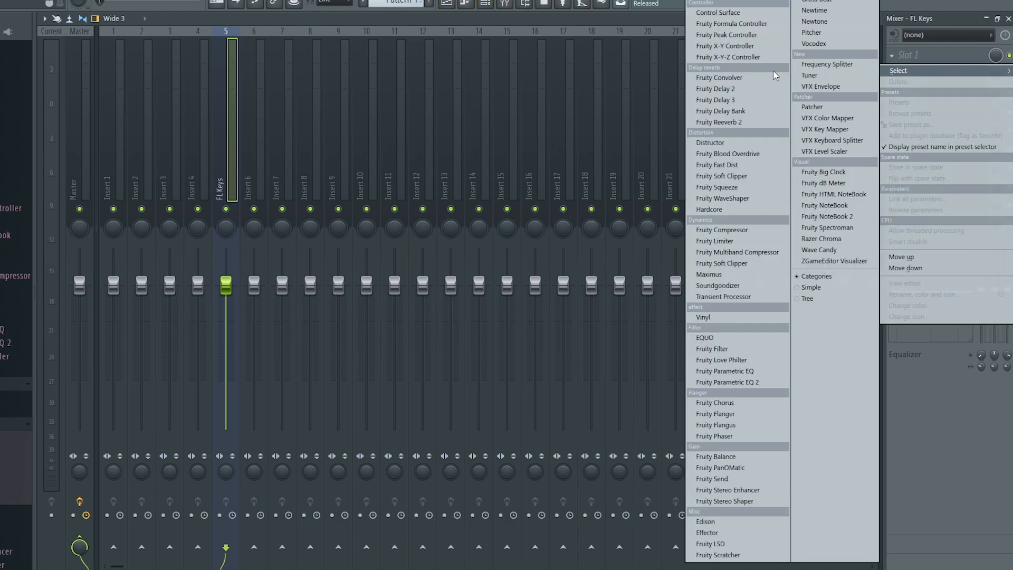
click(772, 125)
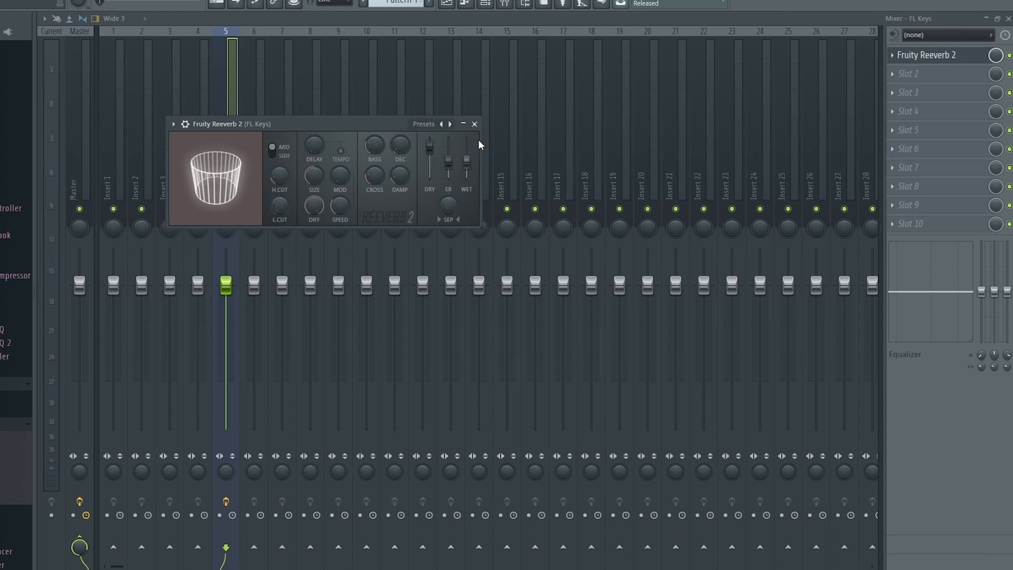
Raise the wet level of Fruity Reeverb 2 and randomize its settings.
mouse_move(467, 162)
mouse_down()
mouse_move(467, 171)
mouse_move(467, 138)
mouse_move(469, 153)
mouse_up()
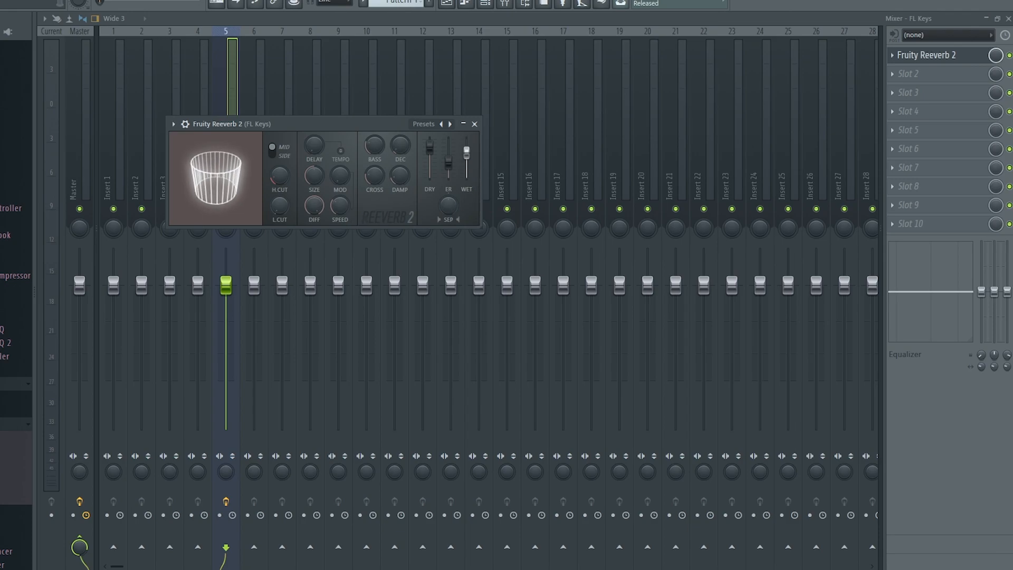
click(426, 125)
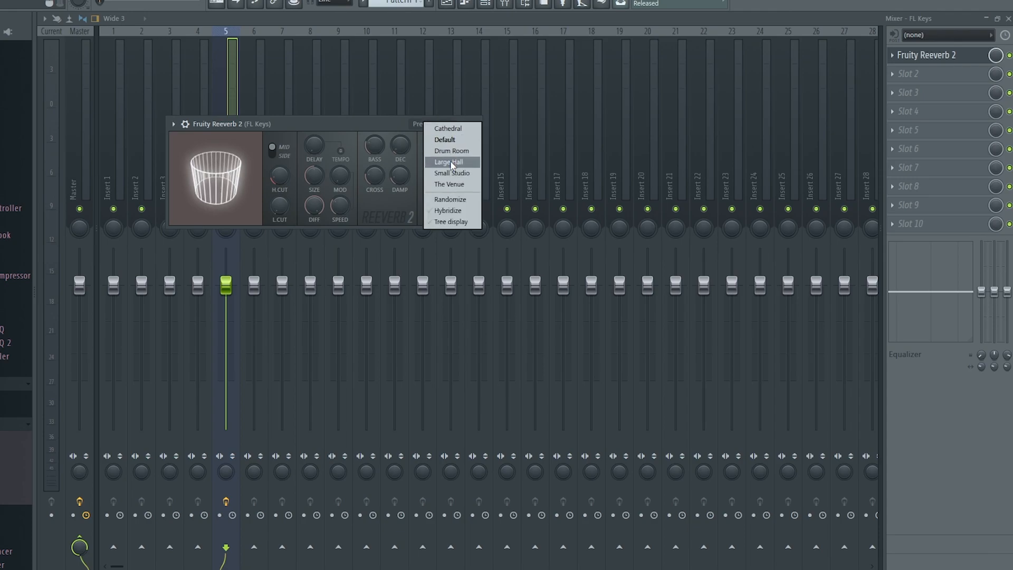
click(454, 200)
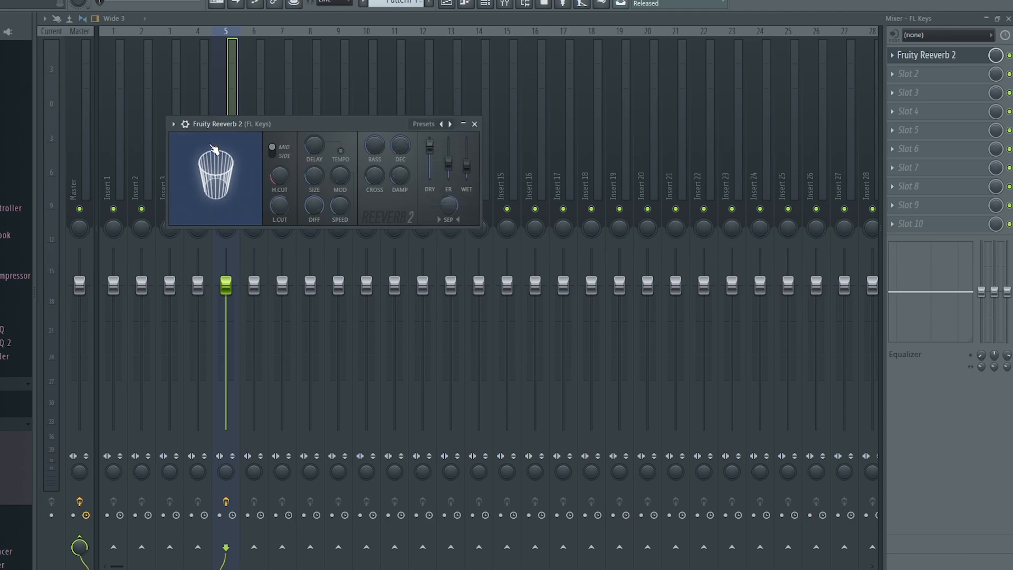
Apply the Cathedral preset to Fruity Reeverb 2 and move its window slightly.
click(423, 124)
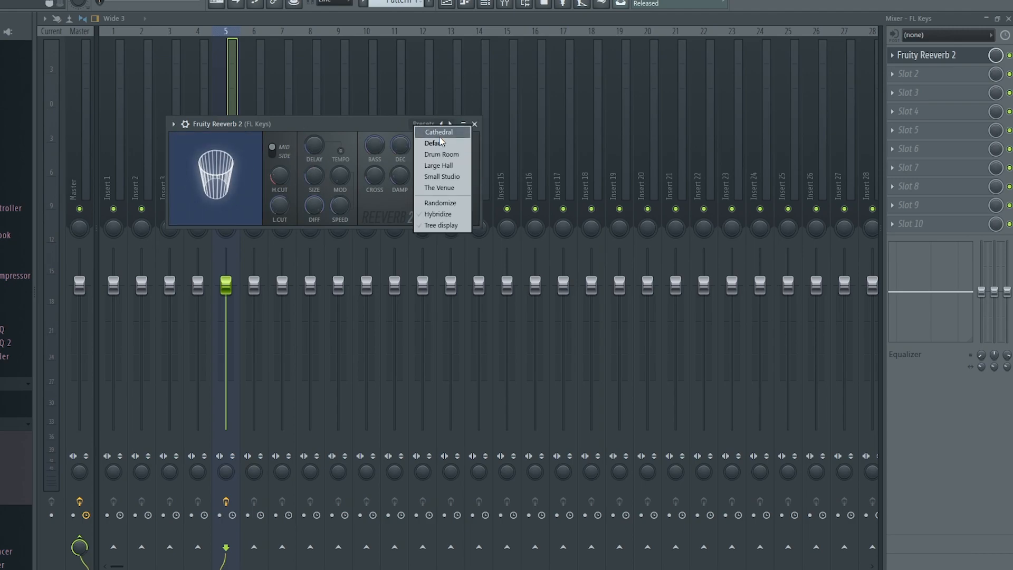
click(432, 136)
drag(369, 124, 412, 102)
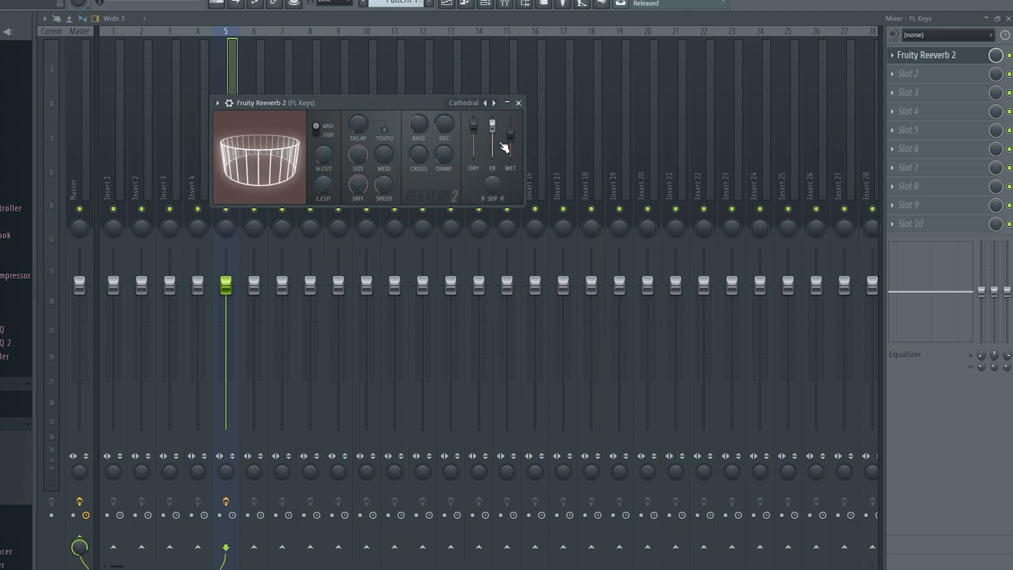
Try out different wet level and stereo separation settings on the Cathedral reverb.
drag(510, 135, 510, 127)
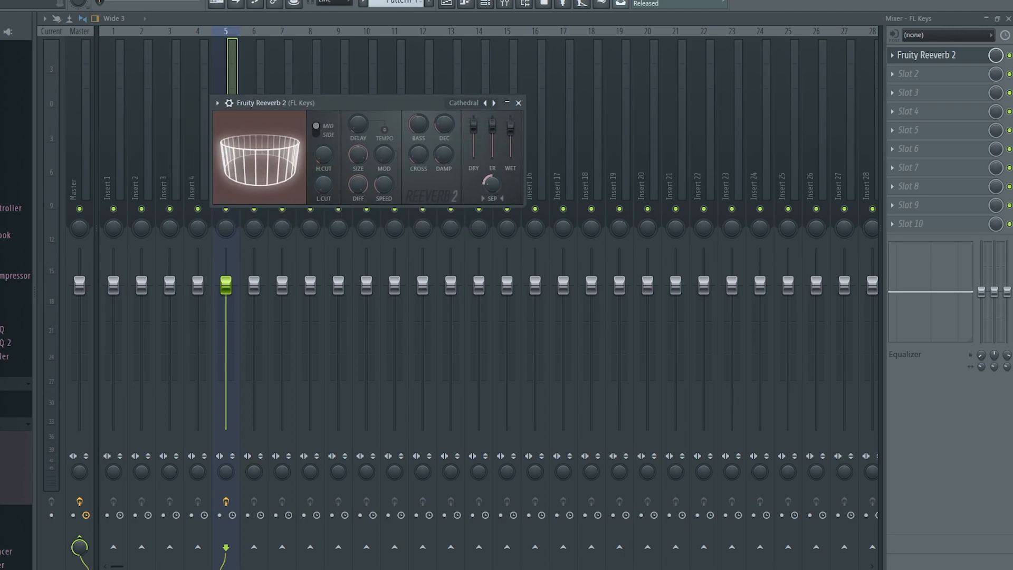
mouse_move(492, 184)
mouse_down()
mouse_move(492, 204)
mouse_move(492, 194)
mouse_up()
mouse_move(511, 128)
mouse_down()
mouse_move(511, 151)
mouse_move(511, 133)
mouse_up()
drag(492, 183, 489, 184)
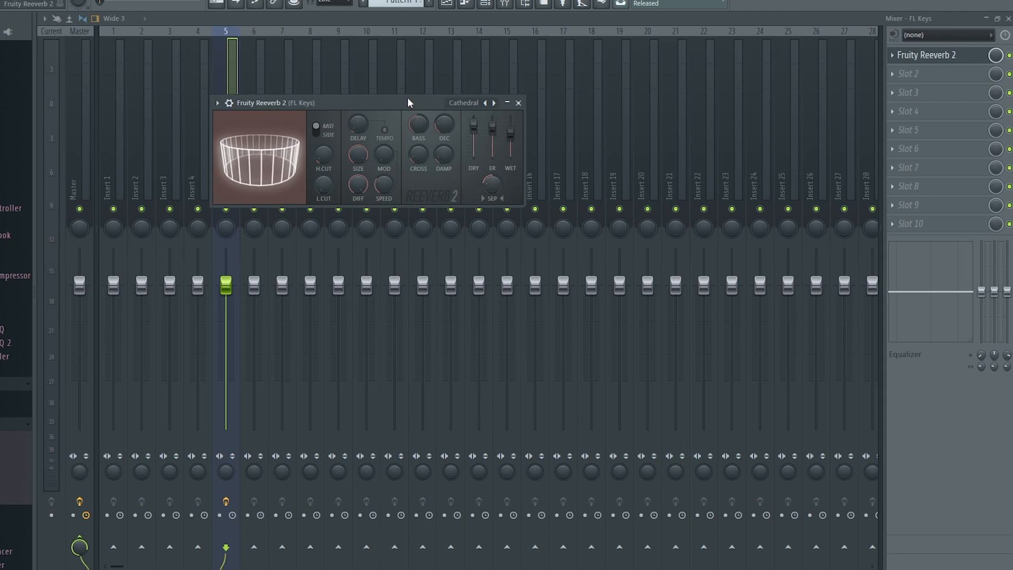
Reposition the Fruity Reeverb 2 window and reduce the reverb's room size.
drag(407, 97, 460, 79)
drag(544, 165, 544, 166)
drag(381, 136, 427, 69)
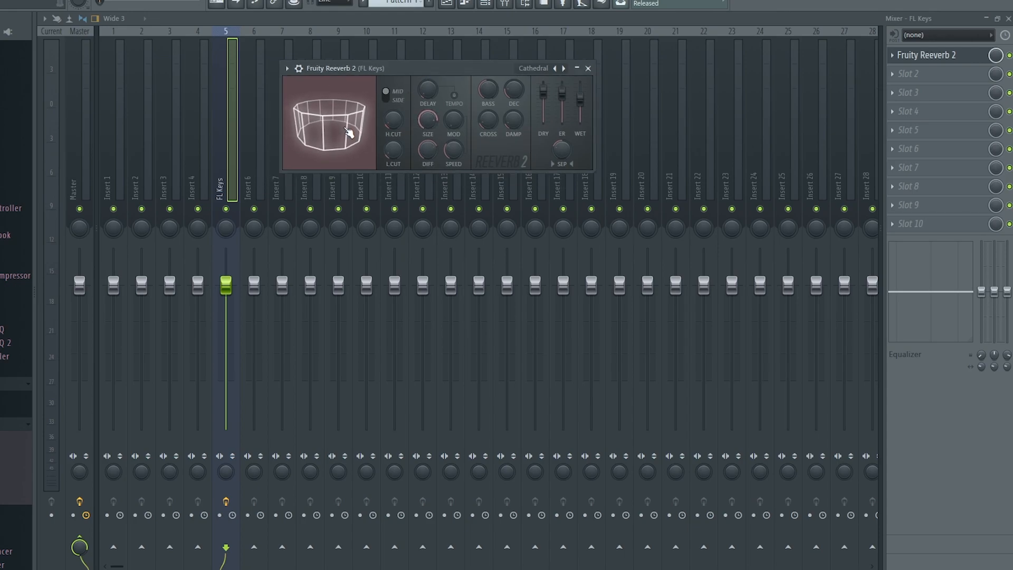
drag(426, 125, 426, 138)
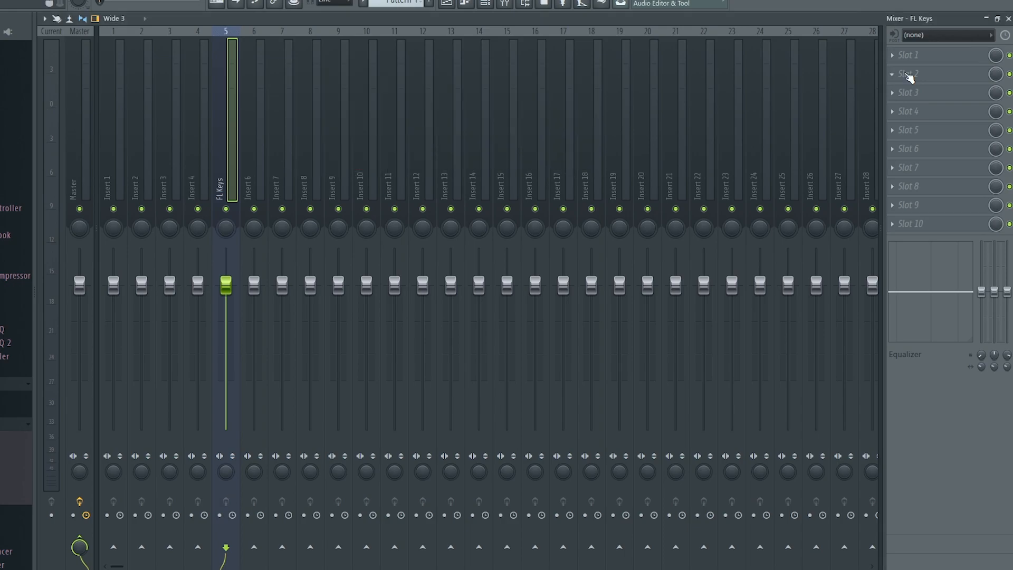
Load Fruity Delay 3 into the second effect slot of the FL Keys track and reposition its window.
click(909, 75)
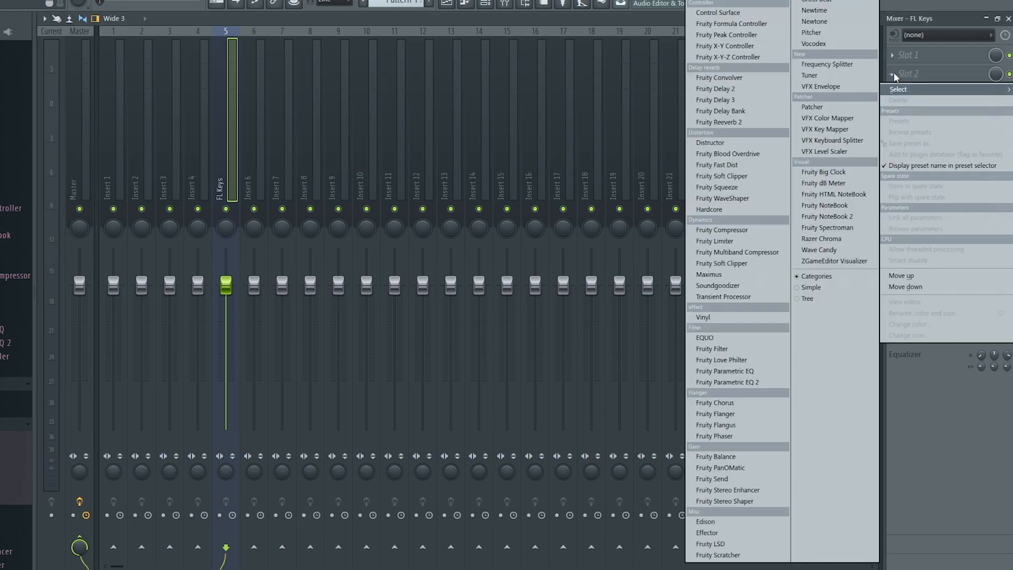
click(723, 100)
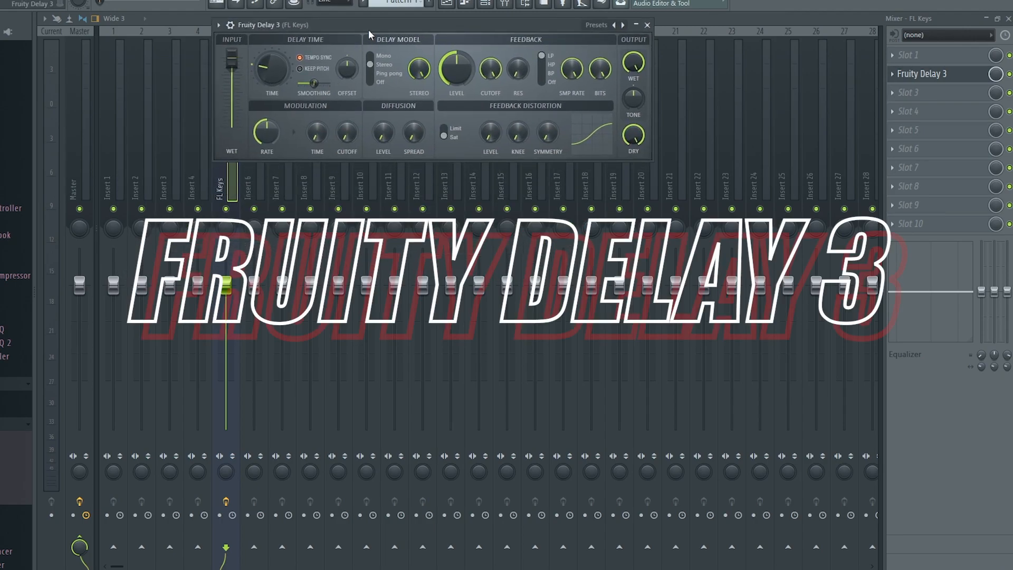
drag(368, 30, 331, 105)
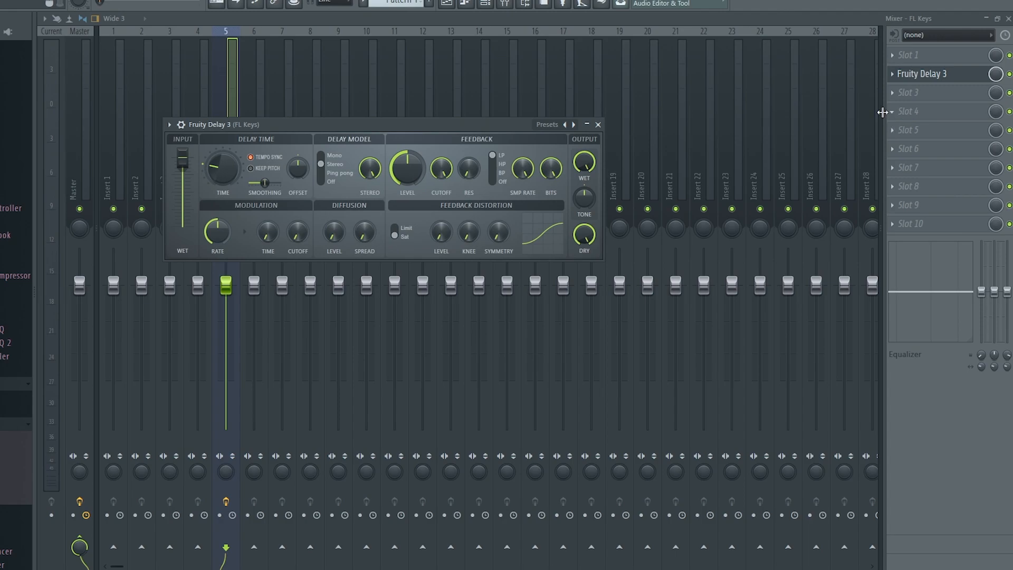
drag(391, 126, 475, 78)
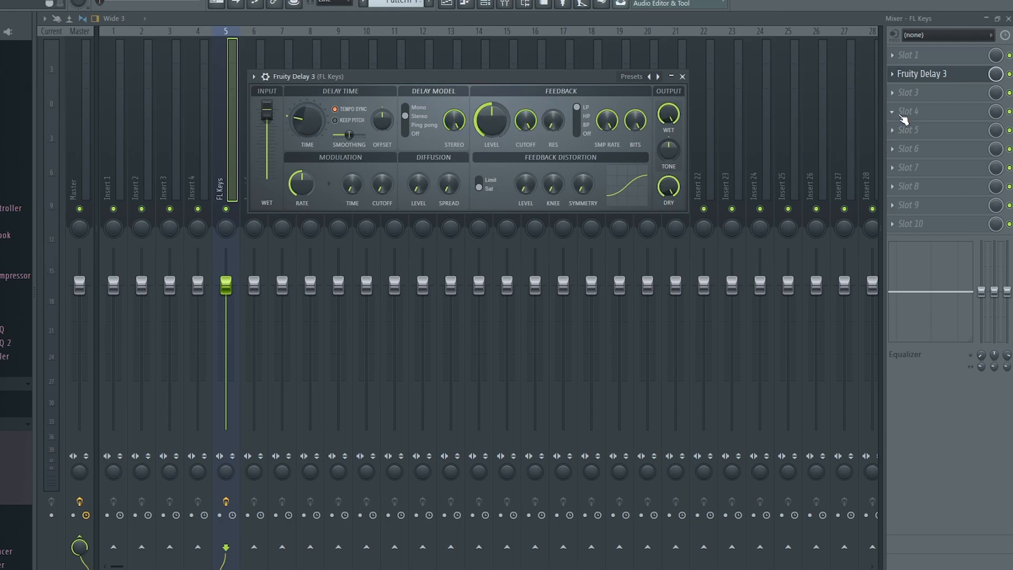
Load Fruity Delay Bank into the fourth effect slot of the FL Keys track and reposition its window.
click(904, 120)
click(713, 57)
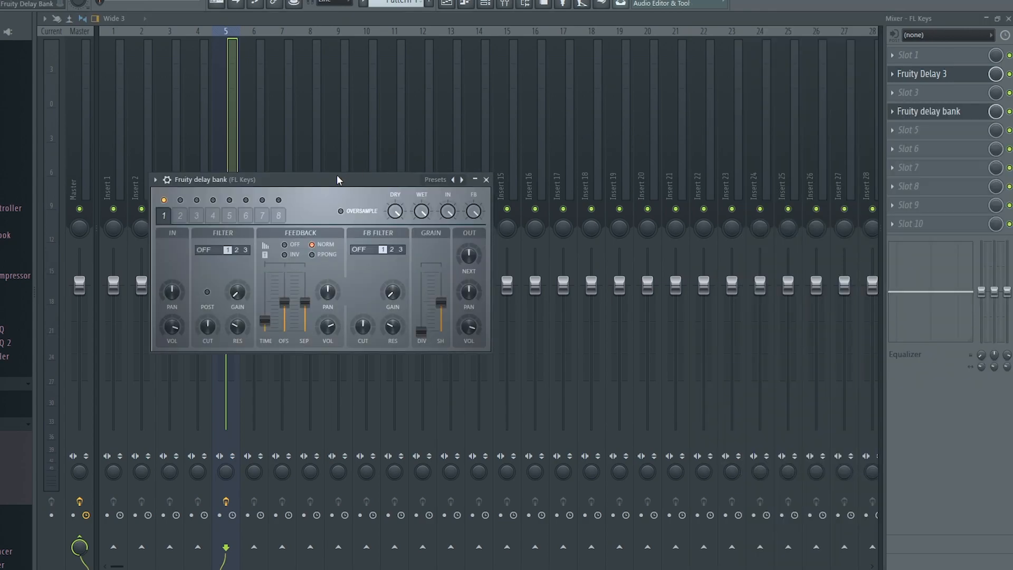
drag(338, 180, 427, 102)
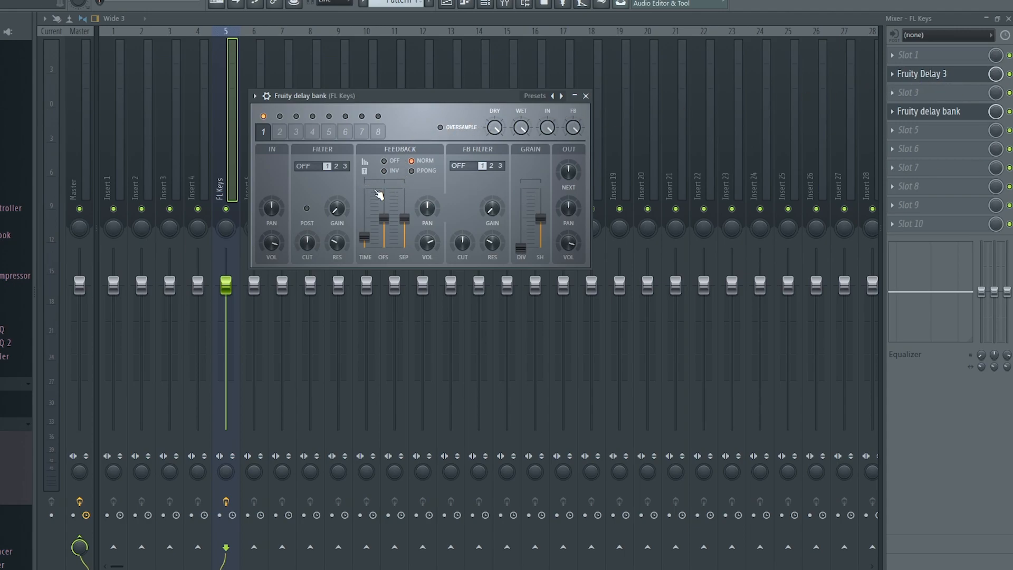
mouse_move(421, 93)
mouse_down()
mouse_move(423, 68)
mouse_move(404, 97)
mouse_up()
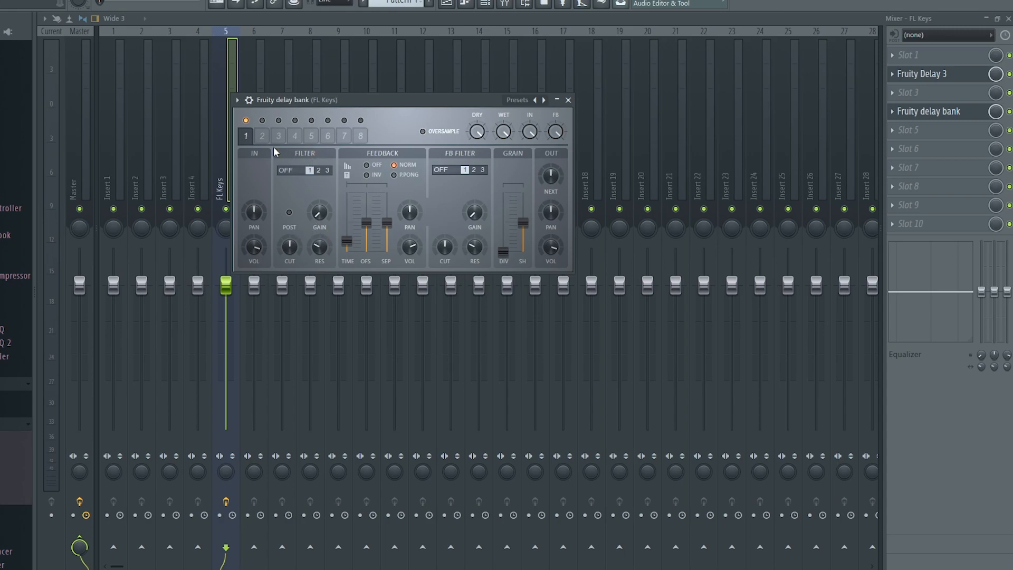
Look through the numbered delay banks and the list of presets in Fruity Delay Bank.
click(312, 136)
click(344, 136)
click(278, 136)
click(245, 136)
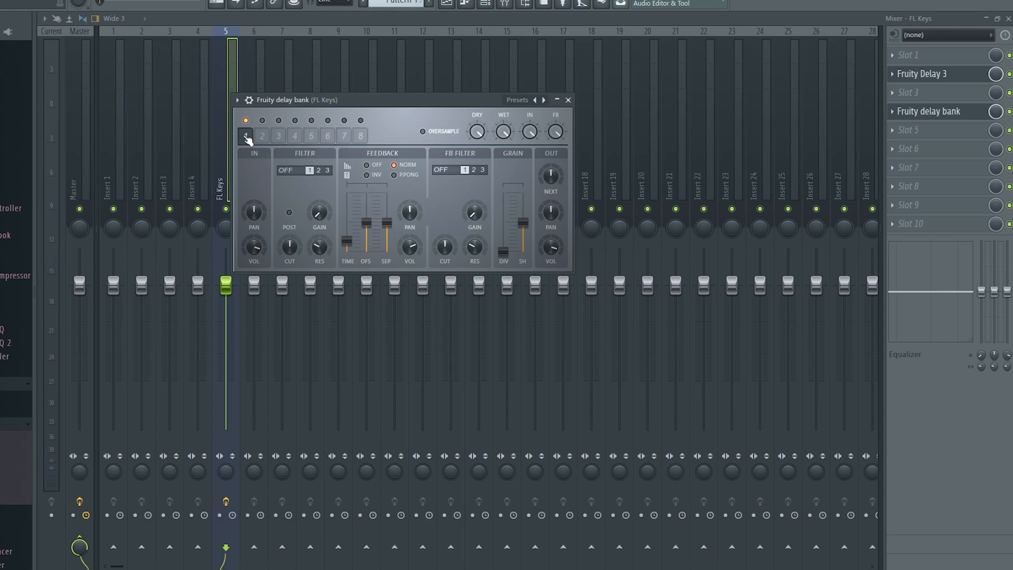
click(517, 100)
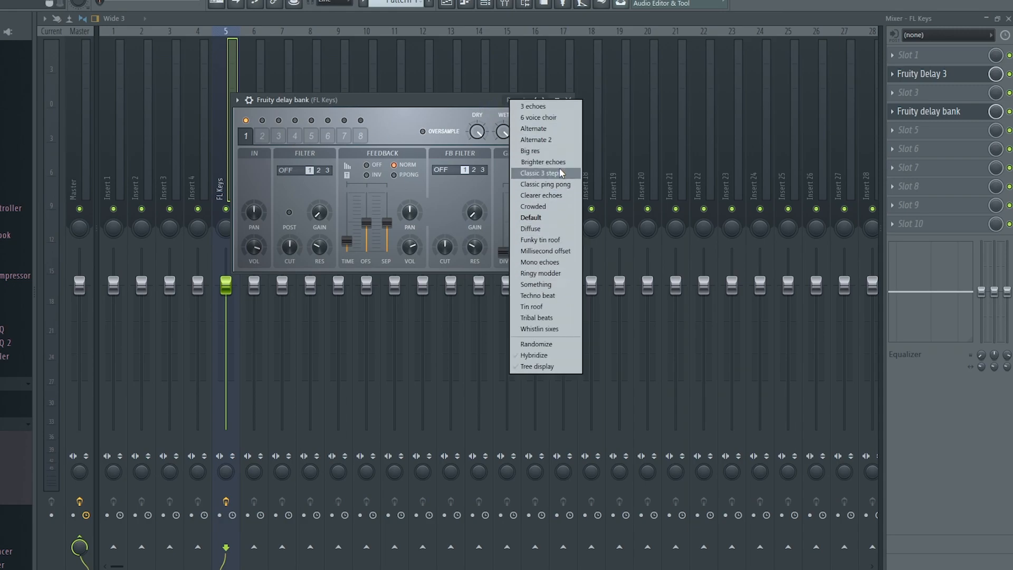
click(497, 97)
mouse_move(496, 96)
mouse_down()
mouse_move(467, 87)
mouse_move(492, 105)
mouse_up()
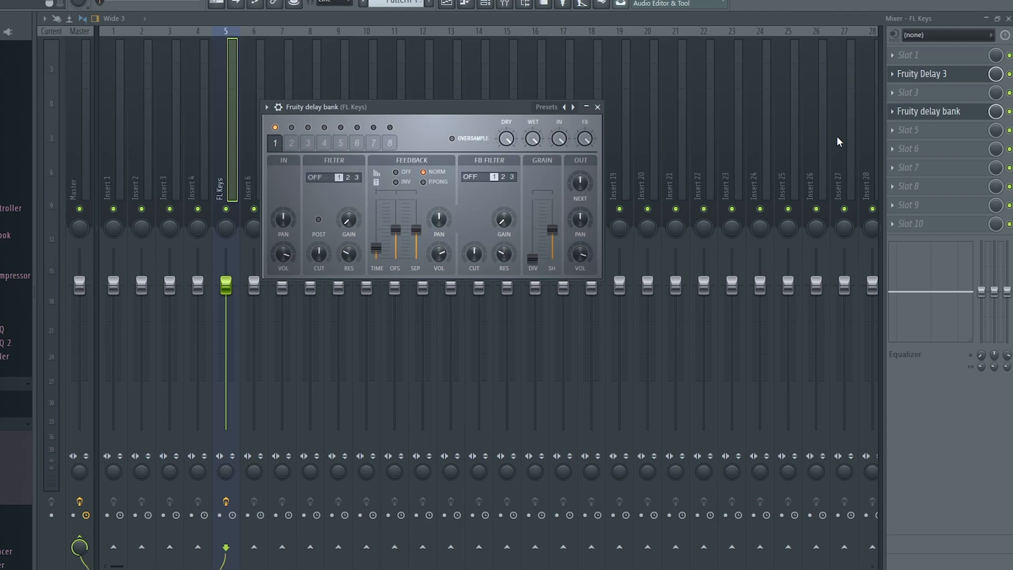
Delete Fruity Delay Bank from the fourth slot and reopen Fruity Delay 3.
click(892, 112)
click(902, 136)
key(Return)
click(926, 74)
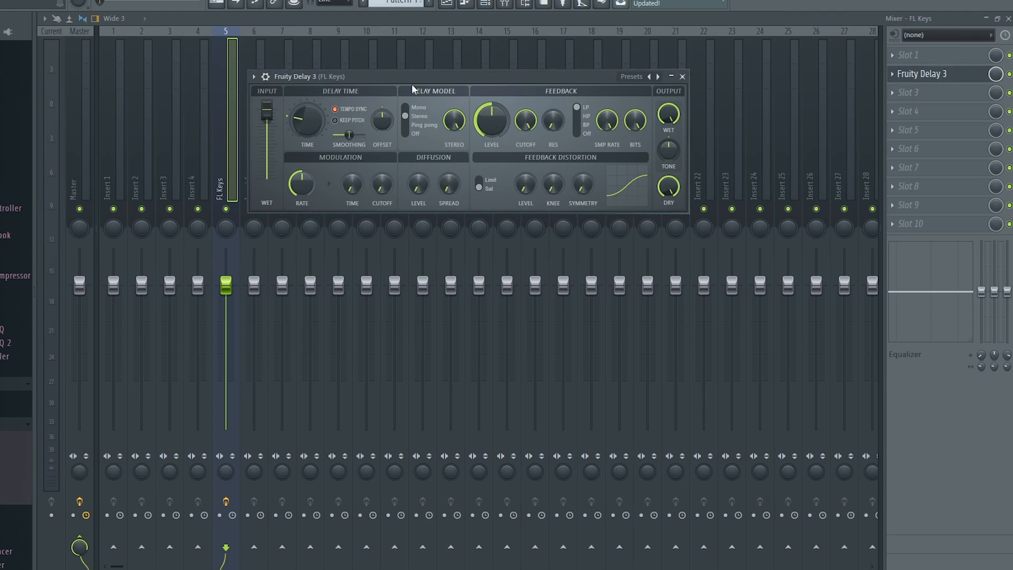
Try a lower input wet level on Fruity Delay 3 and look through its list of presets.
drag(370, 78, 370, 61)
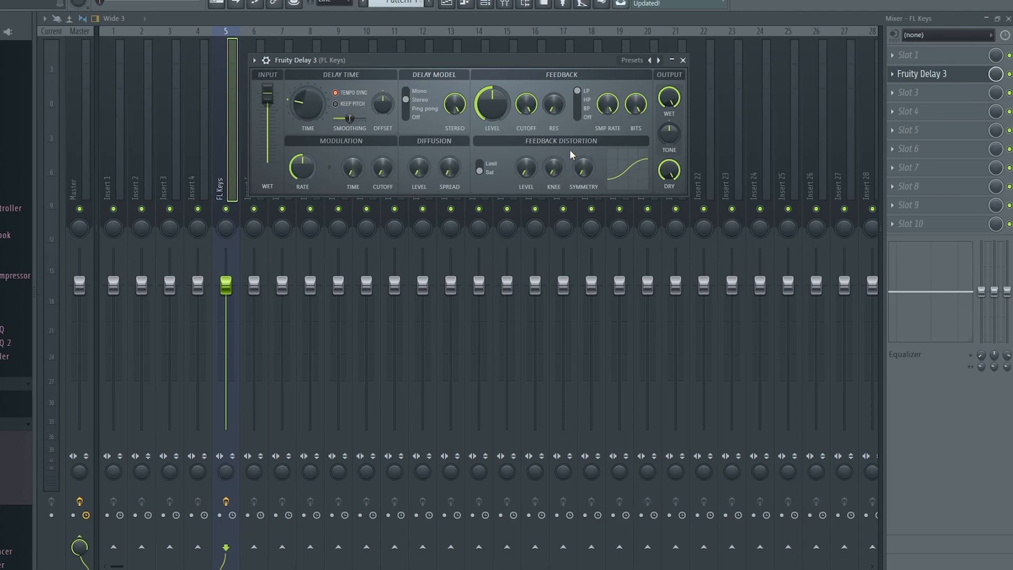
mouse_move(268, 95)
mouse_down()
mouse_move(267, 132)
mouse_move(268, 108)
mouse_up()
click(631, 61)
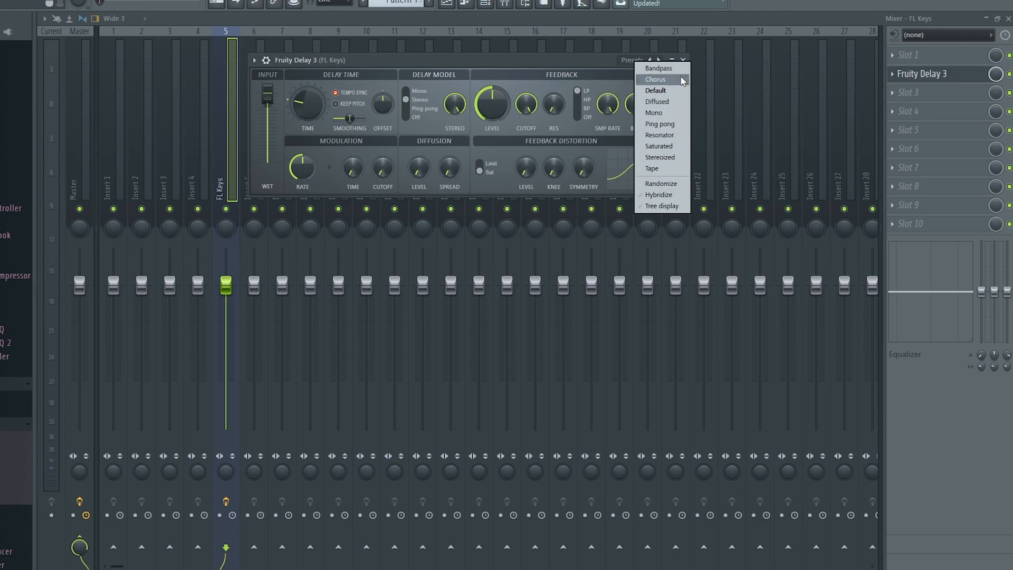
click(565, 55)
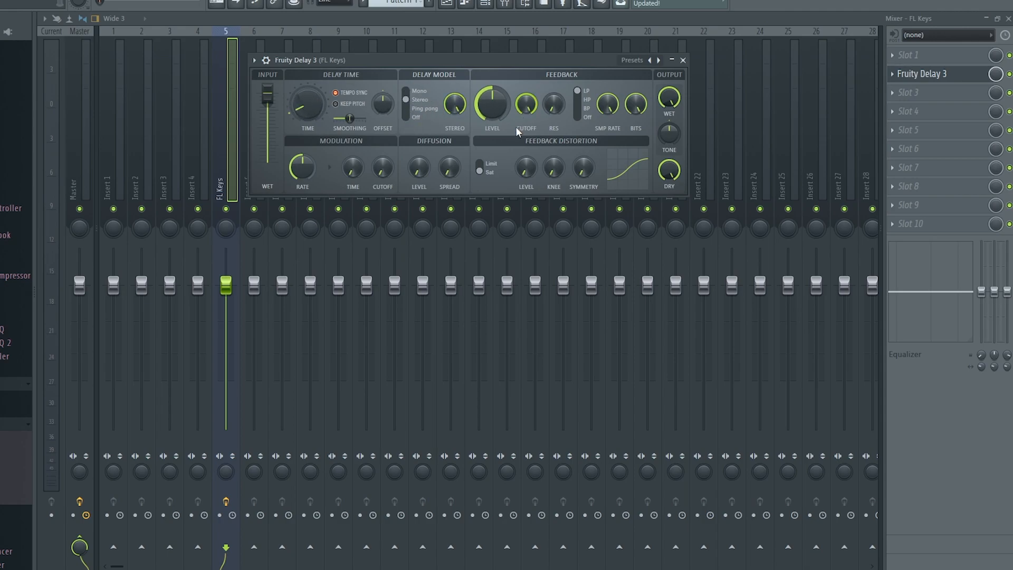
Adjust the feedback level and the output wet level of Fruity Delay 3.
drag(471, 63, 517, 36)
mouse_move(538, 77)
mouse_down()
mouse_move(538, 96)
mouse_move(538, 71)
mouse_up()
drag(715, 71, 715, 79)
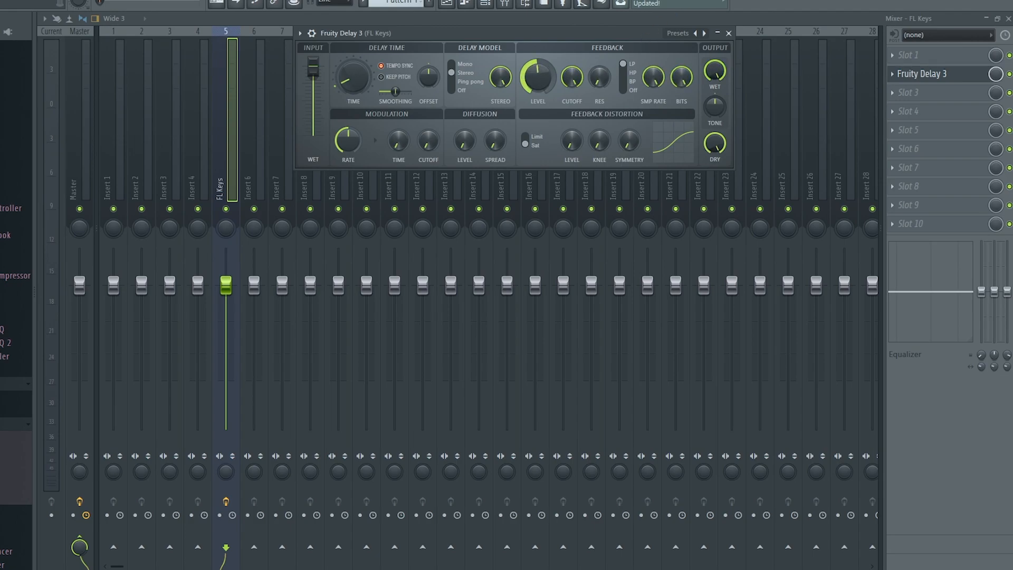
drag(537, 72, 510, 55)
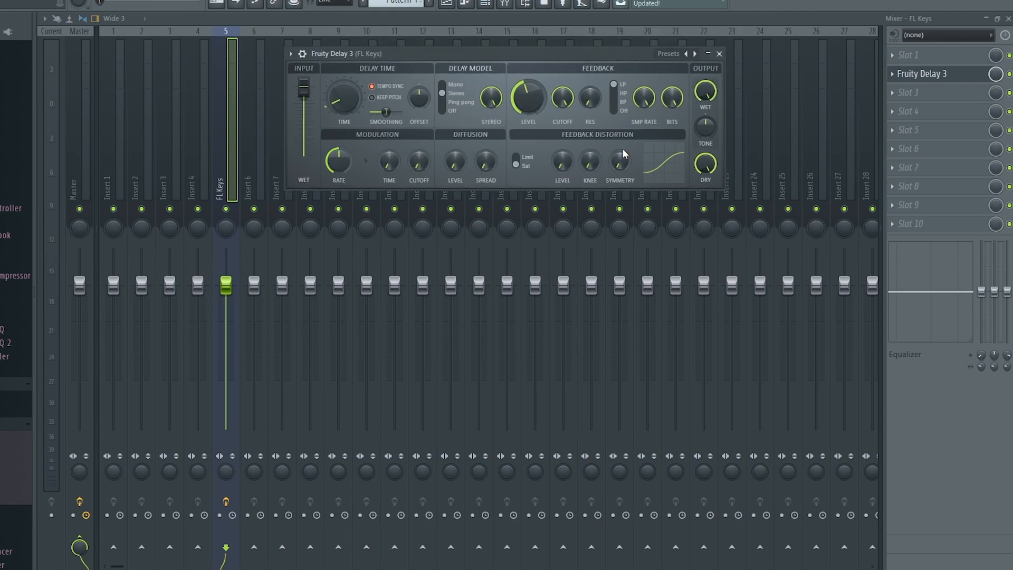
Try out the delay's modulation controls, reset modulation time and cutoff, and close the Fruity Delay 3 window.
drag(402, 158, 426, 155)
right_click(425, 165)
click(445, 173)
right_click(382, 163)
click(397, 172)
drag(436, 49, 432, 62)
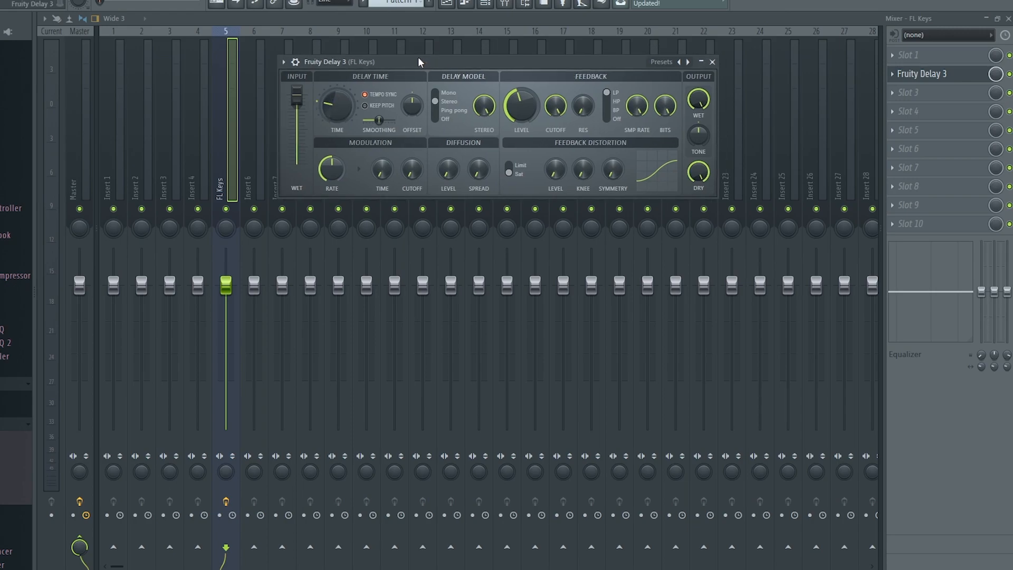
click(712, 61)
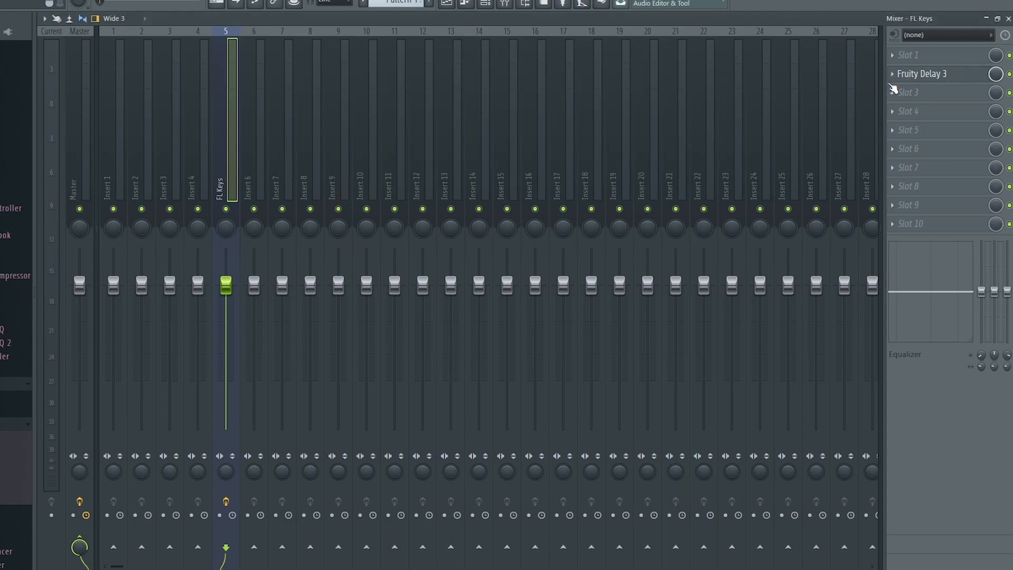
Open the piano roll of the FL Keys channel and place a D6 note in the first bar.
click(499, 6)
right_click(321, 231)
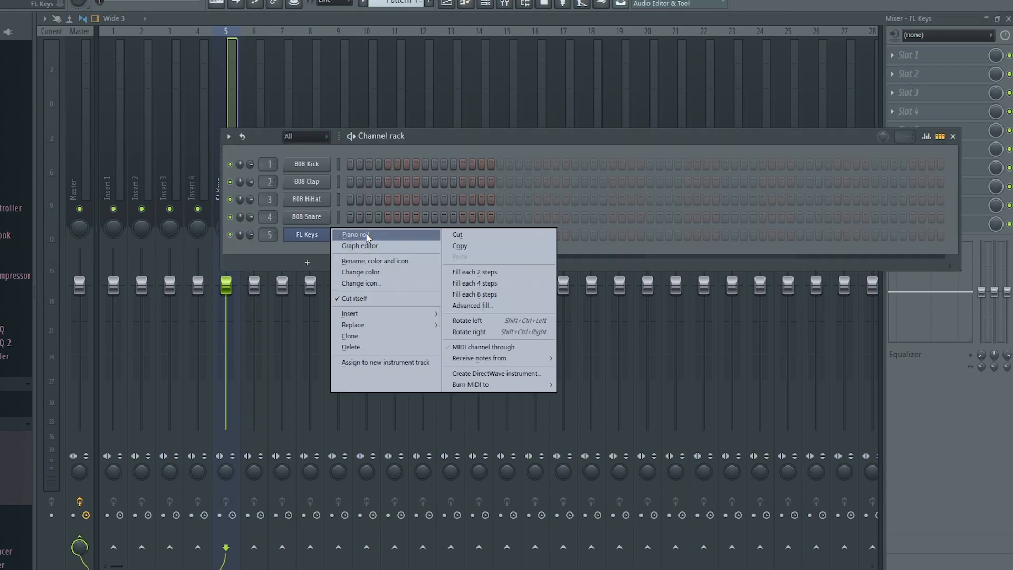
click(357, 235)
scroll(157, 251, down, 1)
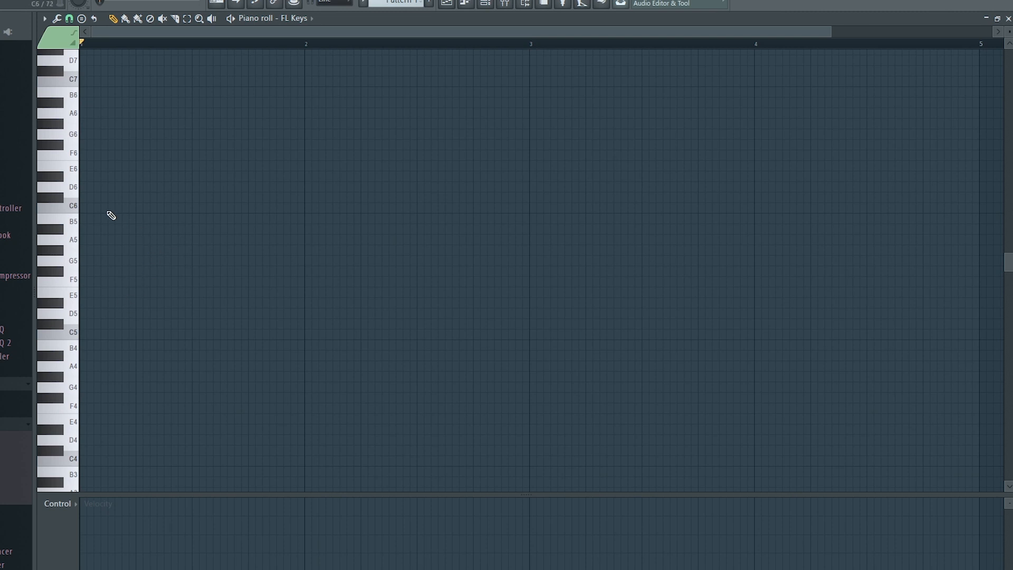
click(124, 187)
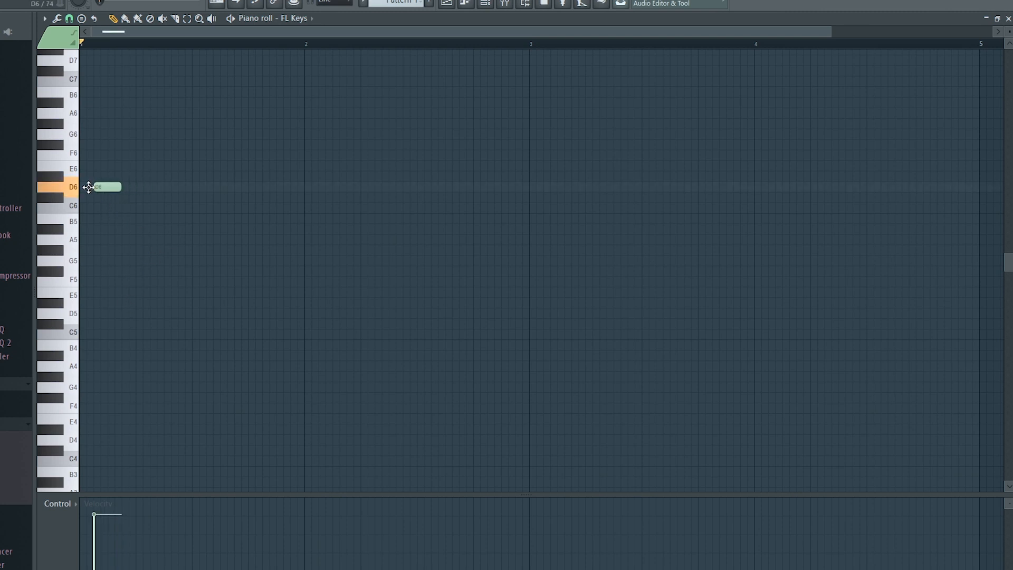
Write a descending line of one-bar notes D6, C6, A#5 and G5, and duplicate it one octave higher.
mouse_move(104, 187)
mouse_down()
mouse_move(300, 187)
mouse_move(294, 207)
mouse_move(310, 209)
mouse_up()
click(535, 230)
click(757, 260)
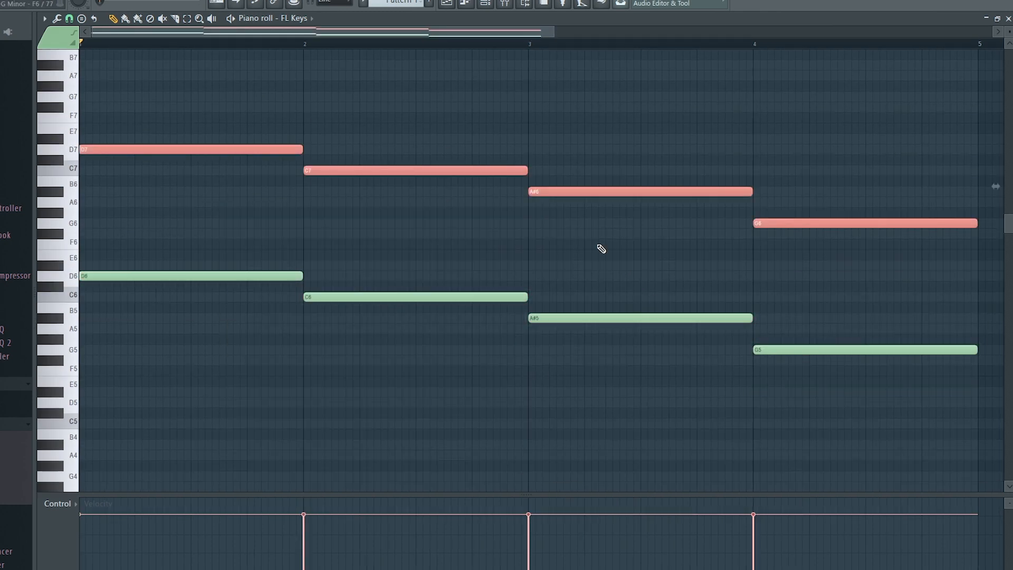
Add offbeat melody notes above the line: G7 and A#7 in bar 1, G7 and F7 in bar 2.
scroll(213, 199, up, 3)
click(158, 222)
click(212, 192)
click(361, 222)
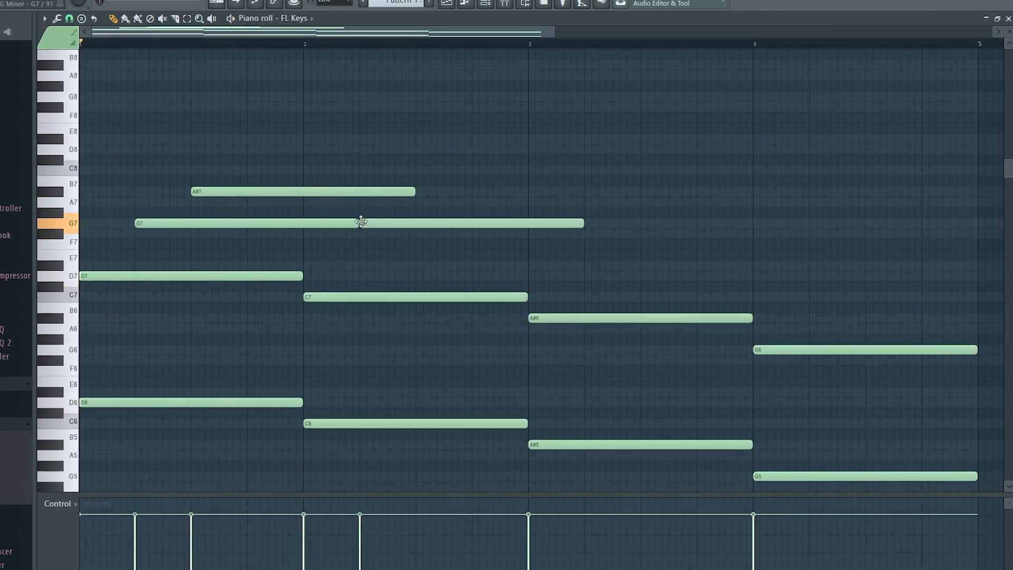
click(418, 244)
Copy the four melody notes into bars 3 and 4, and play back the pattern.
ctrl+drag(560, 273, 277, 154)
shift+drag(287, 192, 736, 234)
ctrl+click(644, 181)
key(space)
scroll(644, 181, down, 1)
ctrl+drag(918, 306, 580, 196)
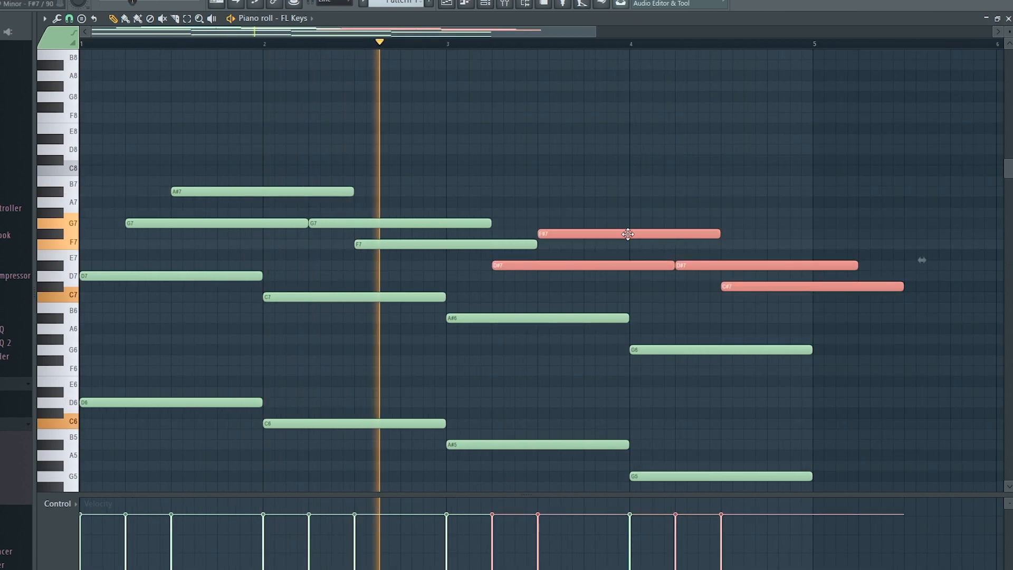
Raise the copied melody notes to F7, G#7, F7 and D#7, and trim the overhanging ones at the end of bar 4.
drag(626, 234, 627, 212)
click(861, 230)
right_click(865, 233)
ctrl+drag(886, 228, 791, 277)
key(space)
mouse_move(855, 243)
mouse_down()
mouse_move(765, 243)
mouse_move(823, 231)
mouse_up()
click(771, 245)
right_click(768, 243)
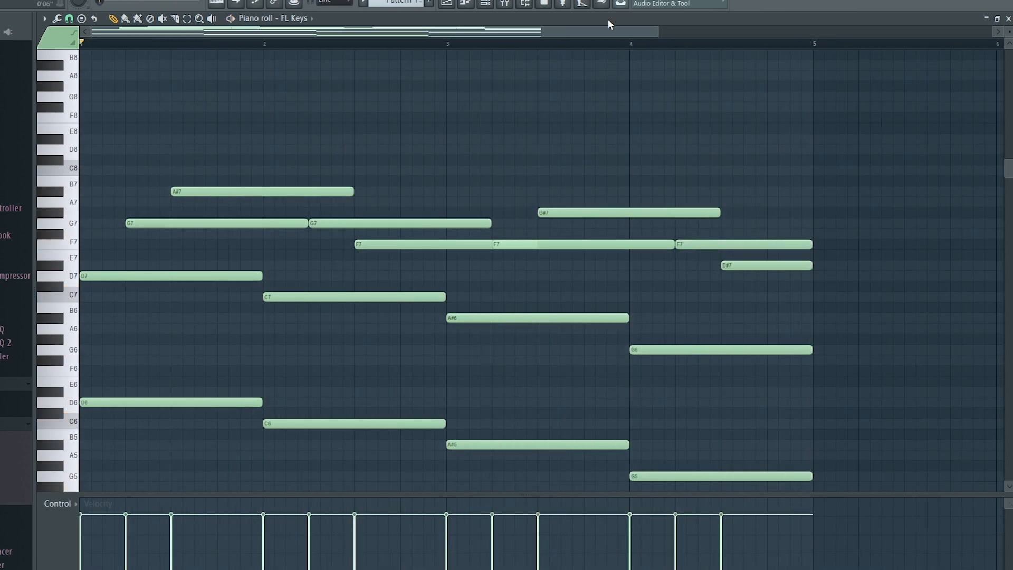
Load Gross Beat into slot 3 of the FL Keys mixer track and move its window higher.
click(504, 5)
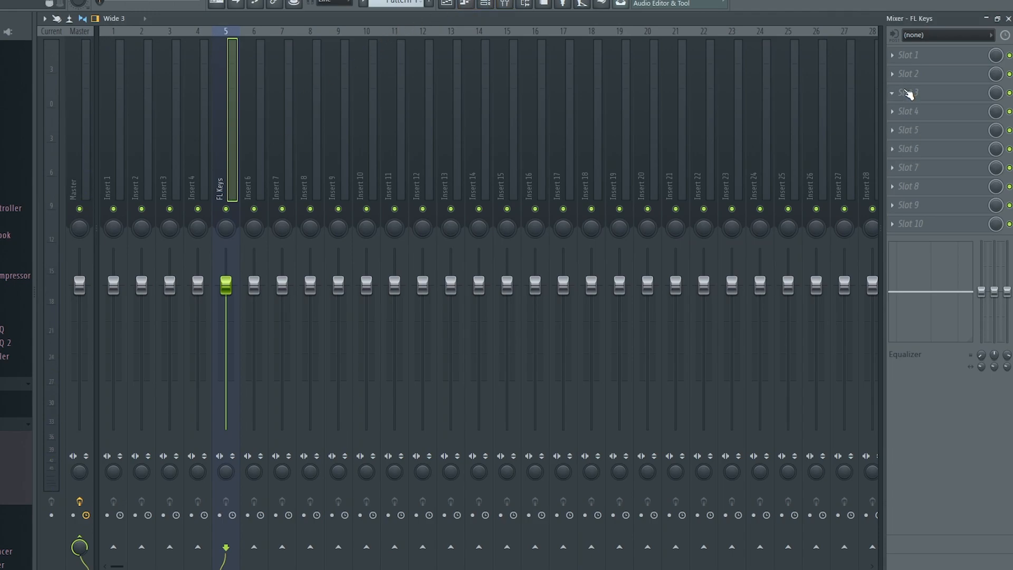
click(909, 94)
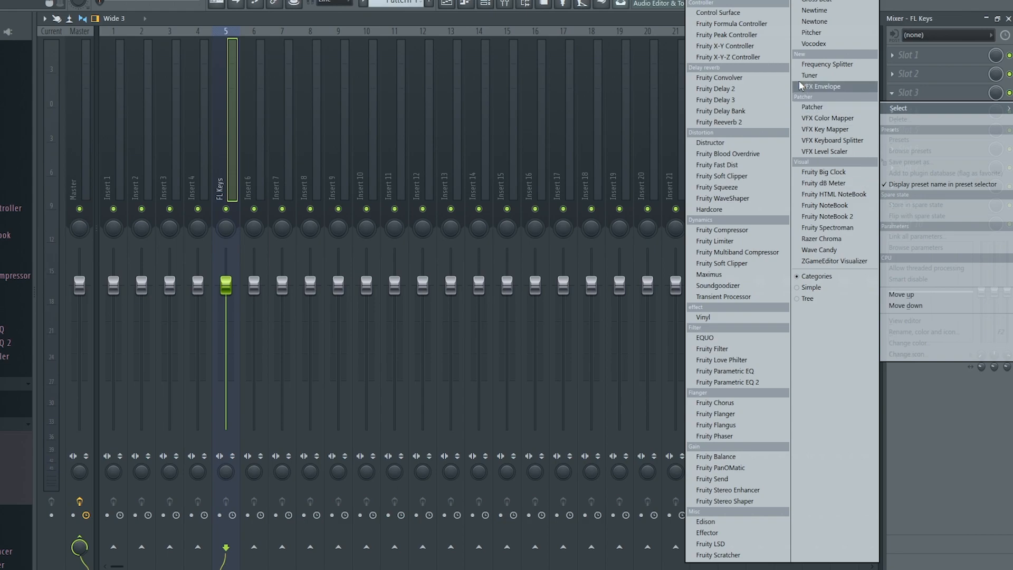
click(815, 2)
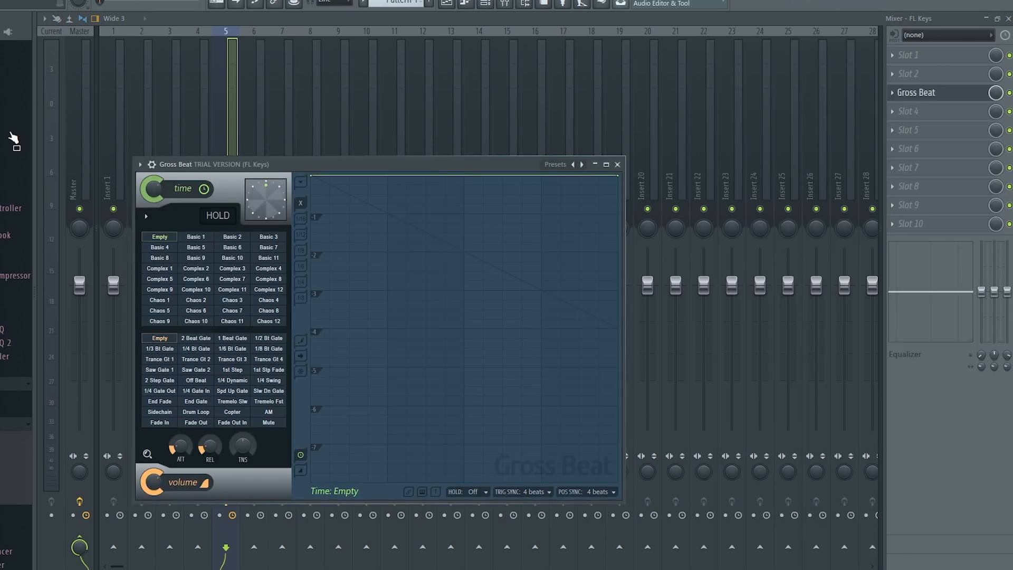
drag(318, 164, 330, 70)
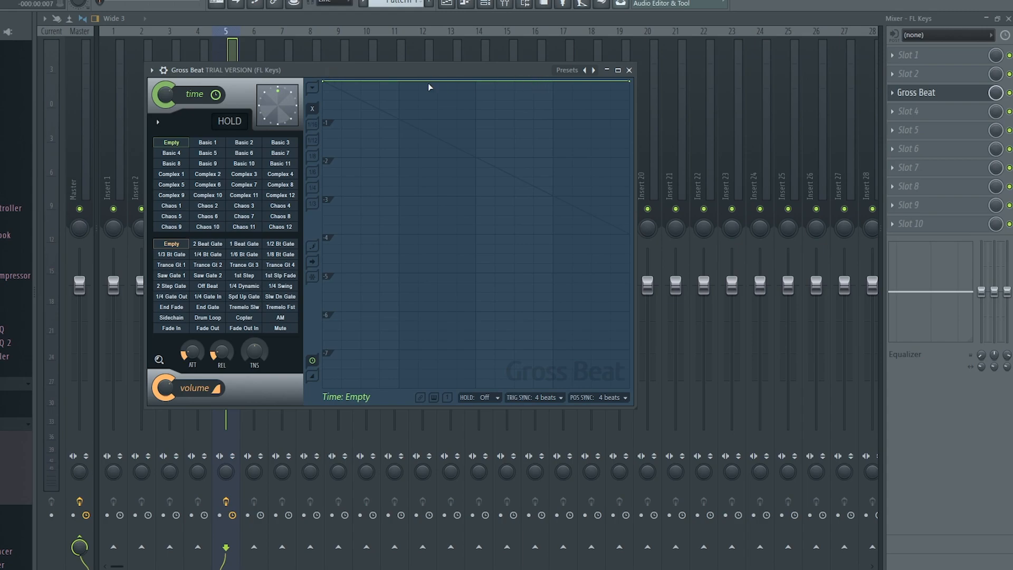
Look through Gross Beat's Basic, Complex and Chaos time patterns.
click(171, 153)
click(170, 184)
click(166, 206)
click(208, 227)
click(244, 198)
click(253, 153)
click(275, 185)
click(279, 216)
click(273, 141)
click(244, 153)
Look through several of Gross Beat's volume gate patterns, ending on the Empty one.
click(218, 254)
click(280, 297)
click(207, 254)
click(281, 318)
click(240, 244)
click(174, 245)
Draw a custom stepped envelope in Gross Beat's Empty time pattern.
click(182, 144)
drag(383, 82, 369, 211)
drag(449, 210, 481, 232)
Select the Basic 5 and Complex 11 time patterns, bypass Gross Beat, and listen to the dry melody.
click(208, 153)
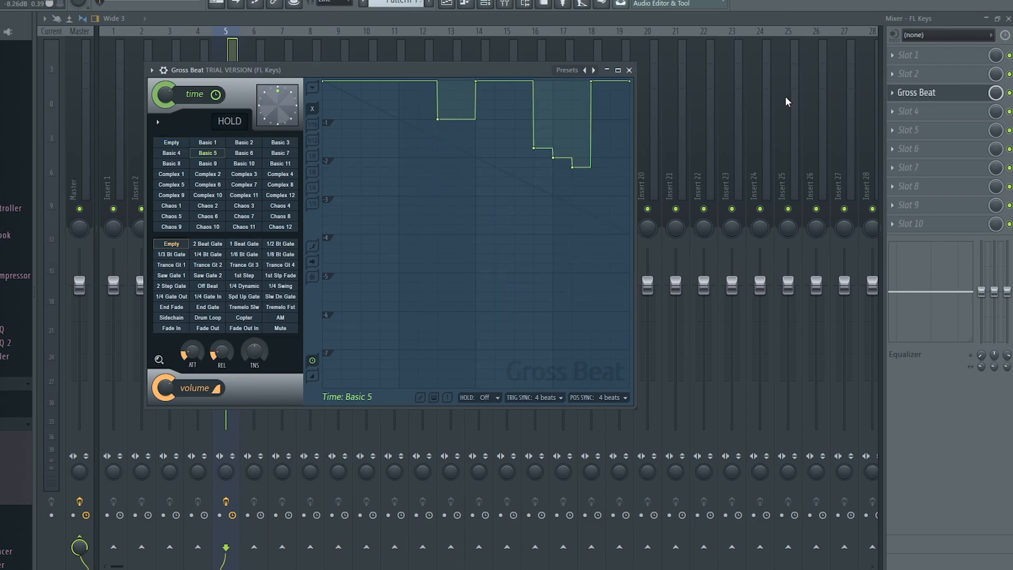
click(261, 195)
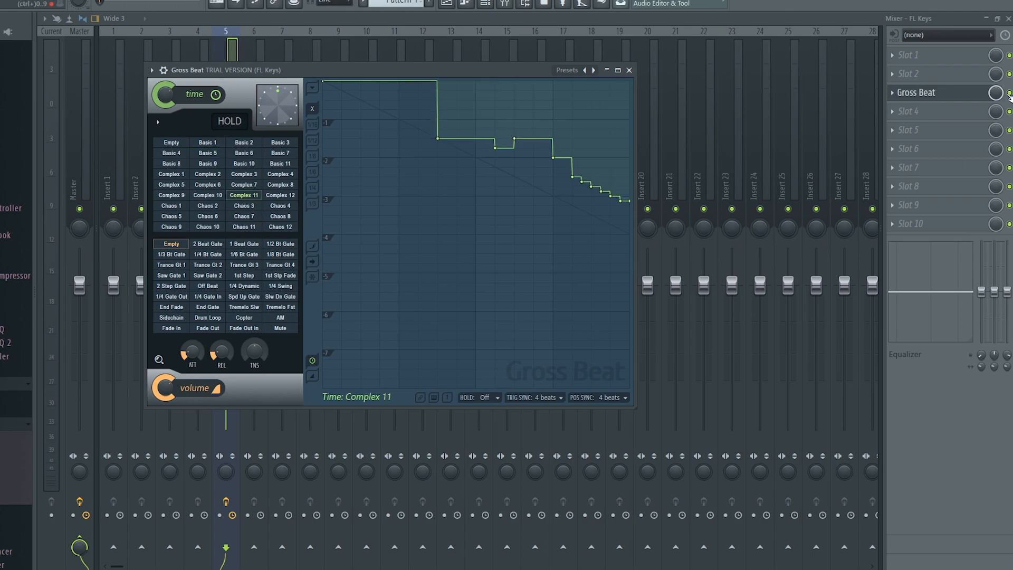
click(1009, 93)
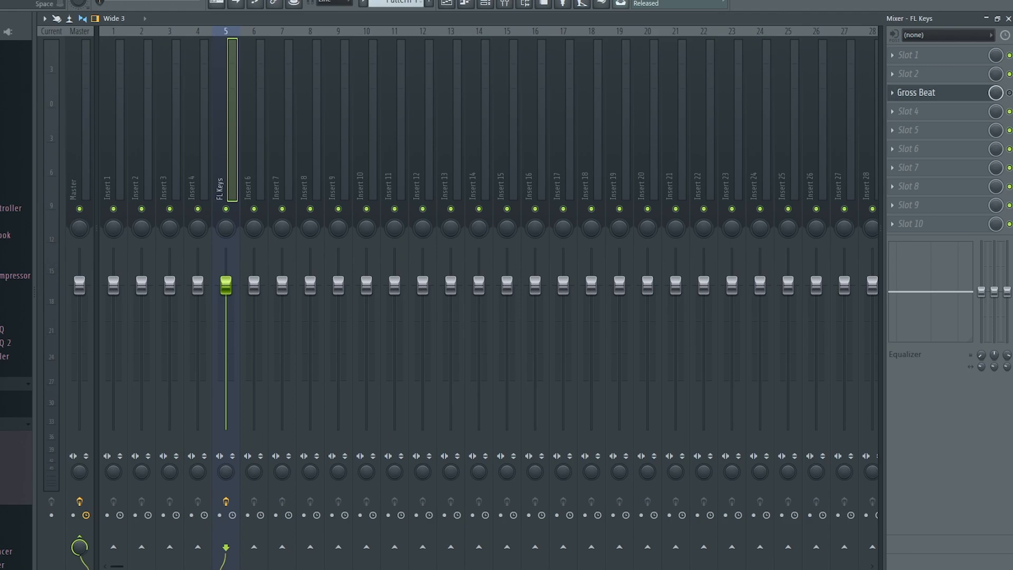
key(space)
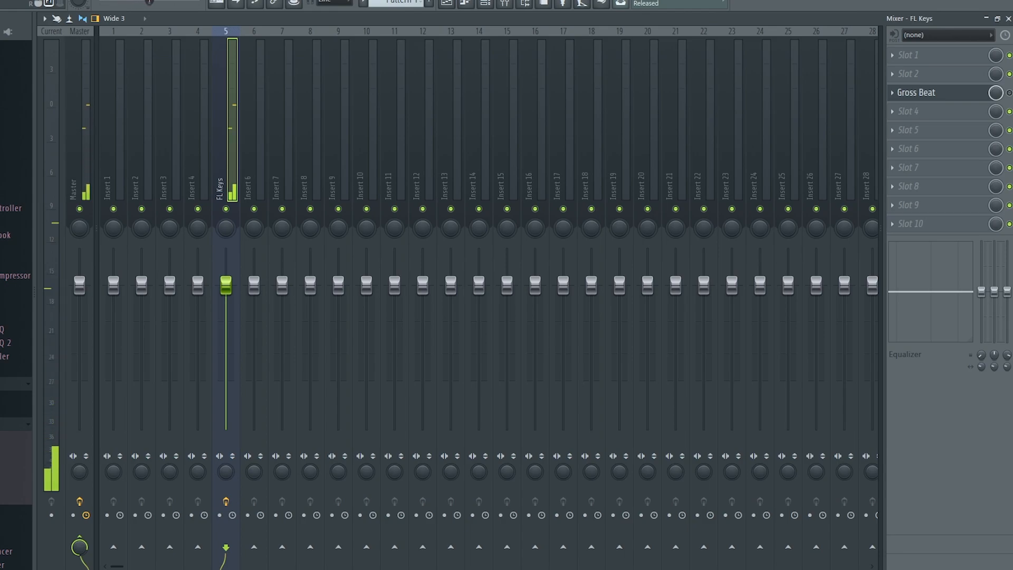
key(space)
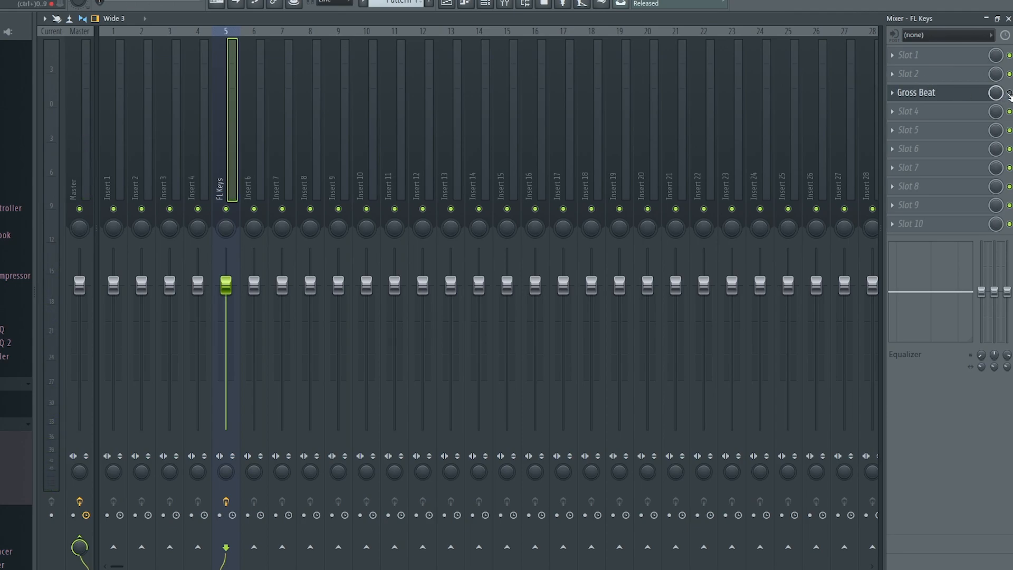
Play the melody with Gross Beat enabled on Complex 11, and open the plugin window to watch the envelope.
key(space)
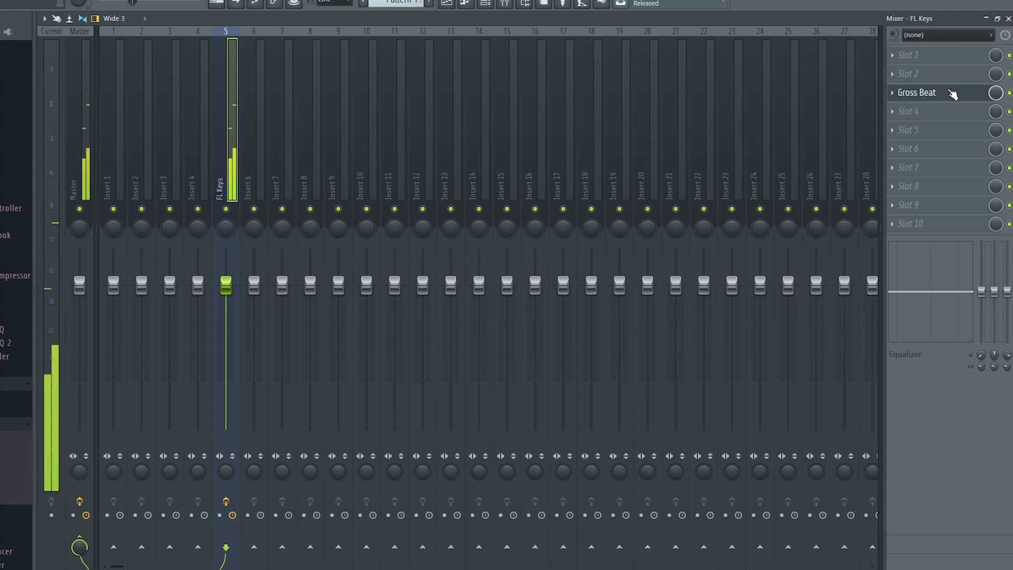
click(942, 97)
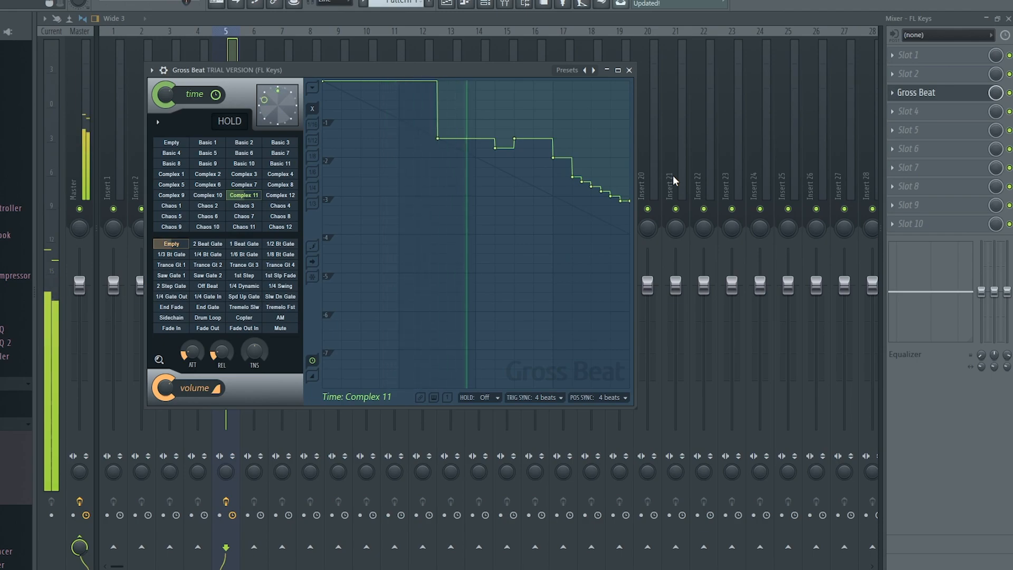
key(space)
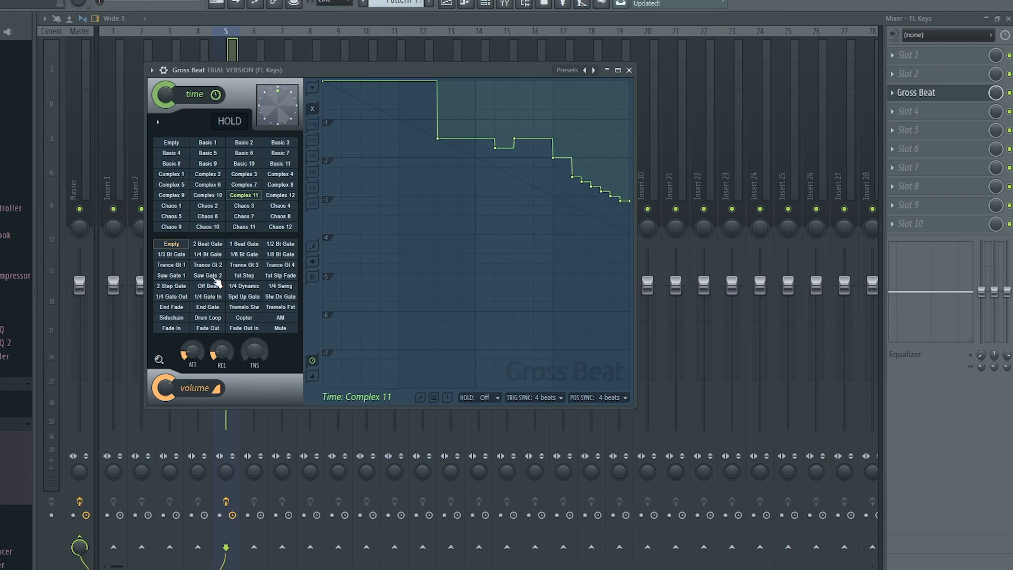
Audition the Saw Gate 2 and 1/4 Swing volume patterns during playback.
click(208, 275)
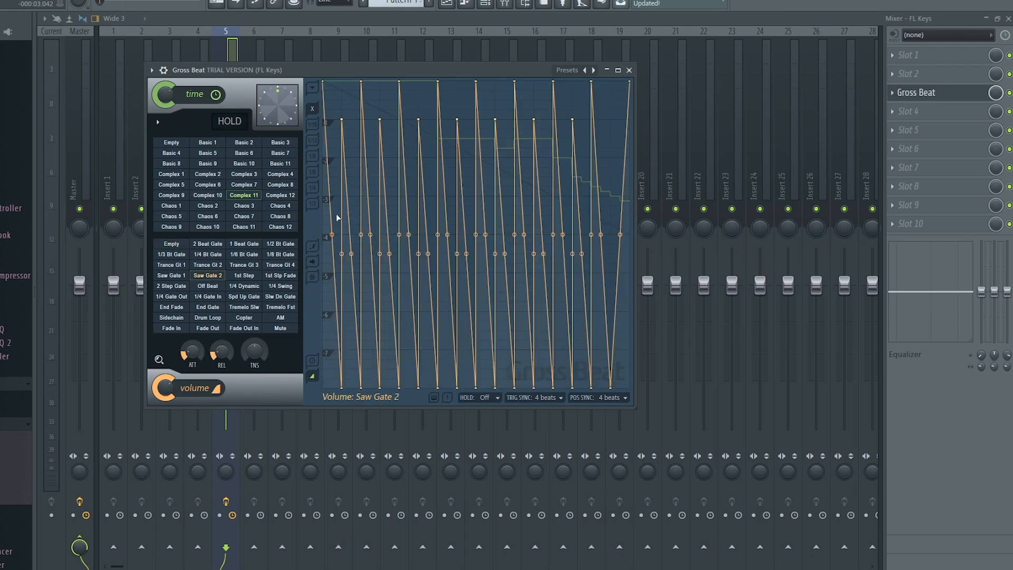
key(space)
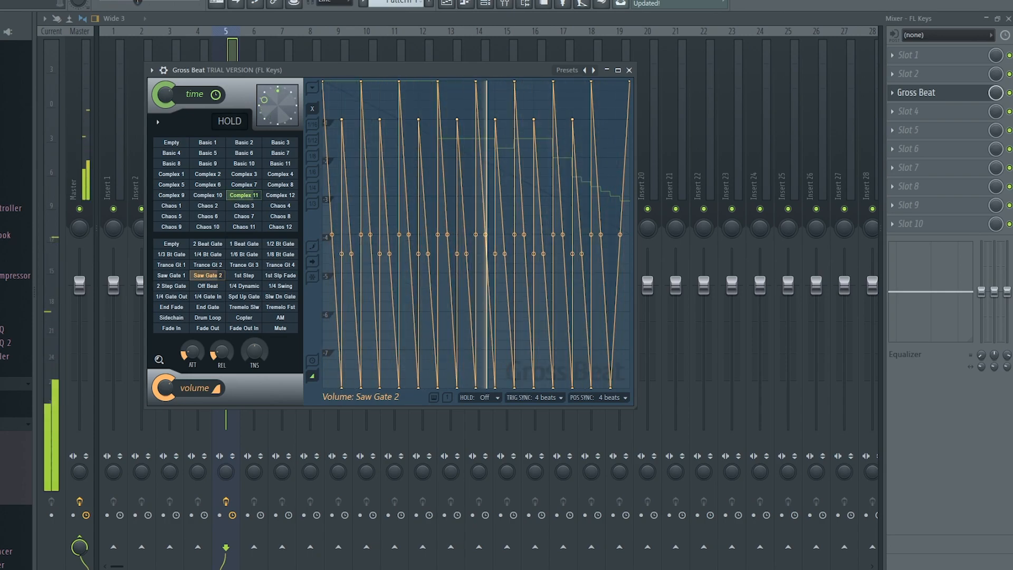
click(283, 284)
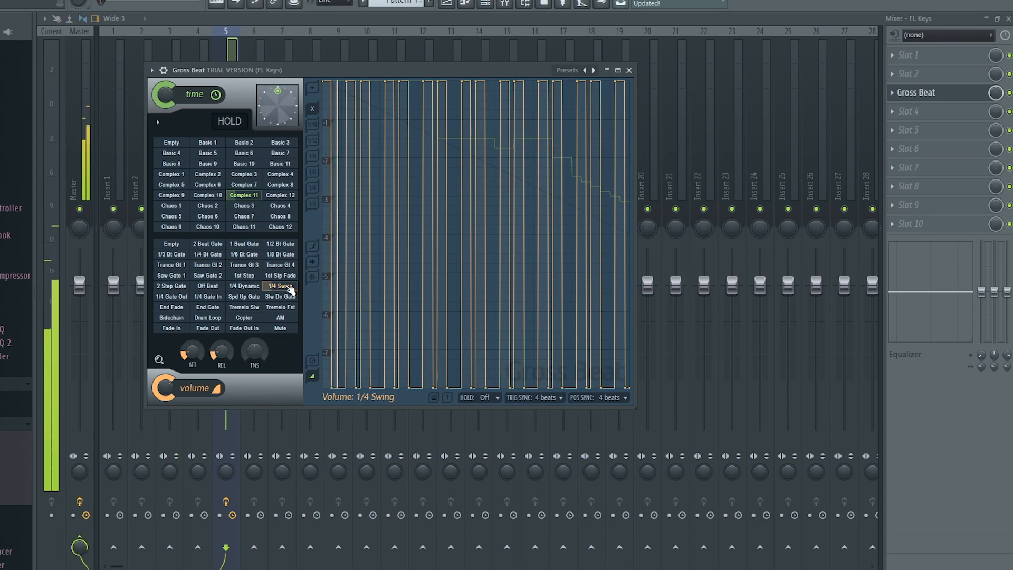
Switch to the Empty time pattern and flatten its custom envelope by moving the points back up to zero offset.
click(171, 142)
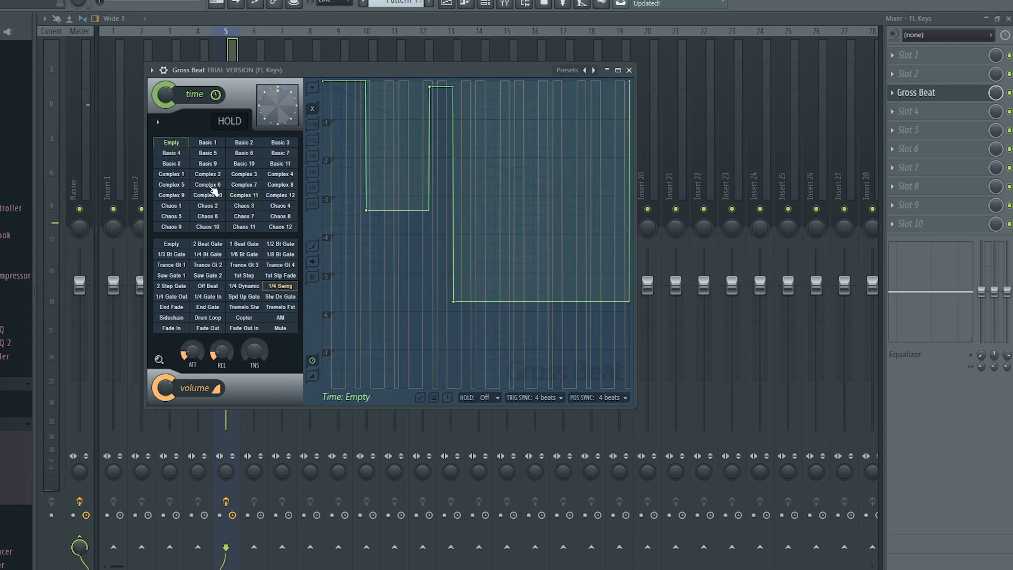
drag(465, 307, 436, 79)
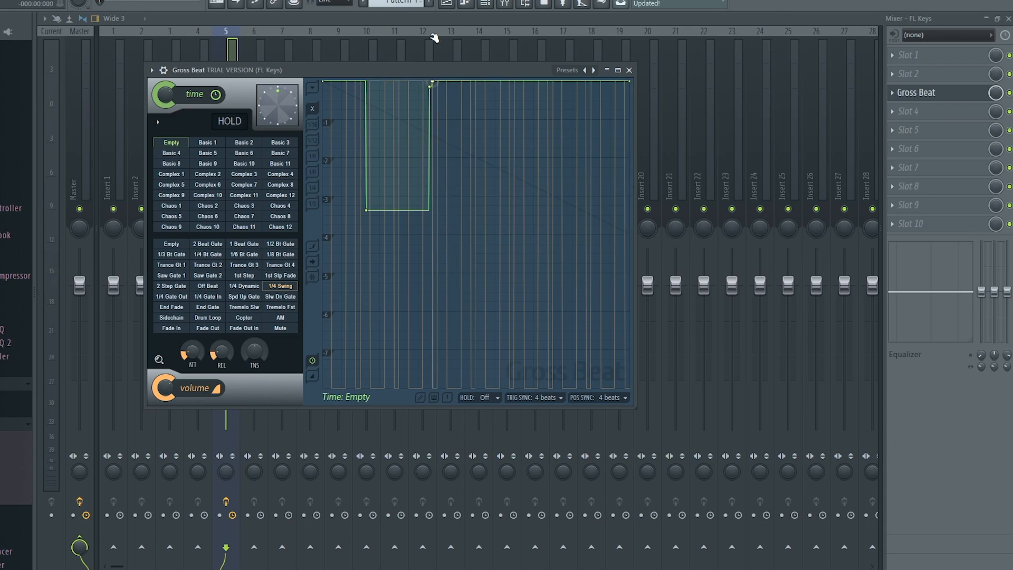
drag(369, 209, 367, 80)
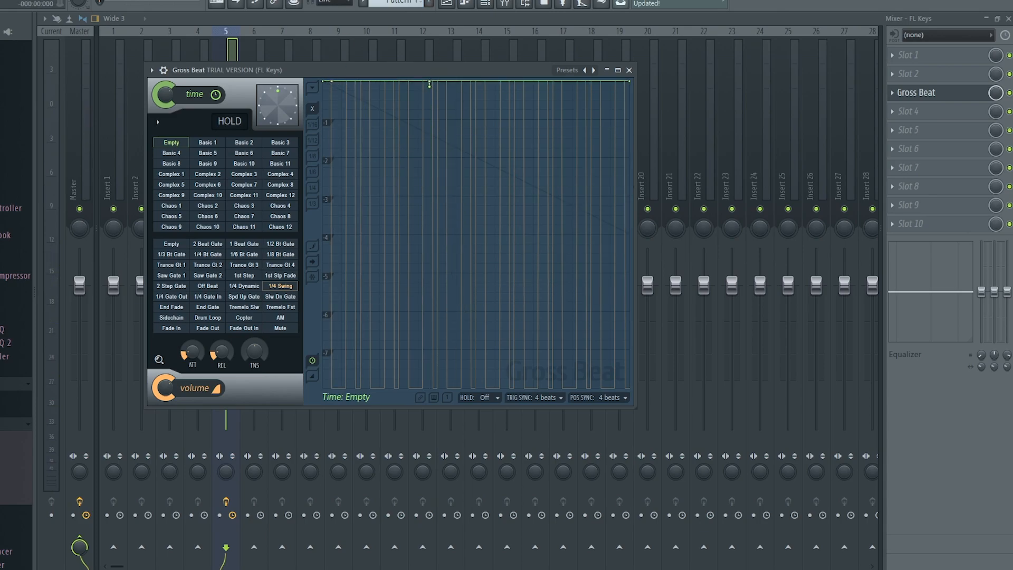
Audition the 1/4 Swing and Trance Gt 4 volume patterns with the Empty time pattern, and stop playback.
click(294, 287)
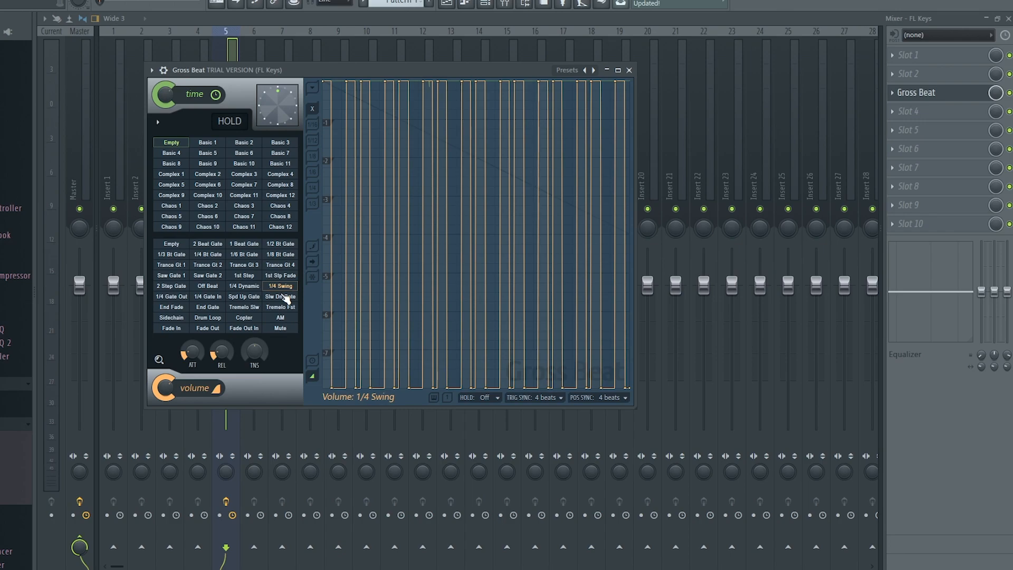
key(space)
click(280, 266)
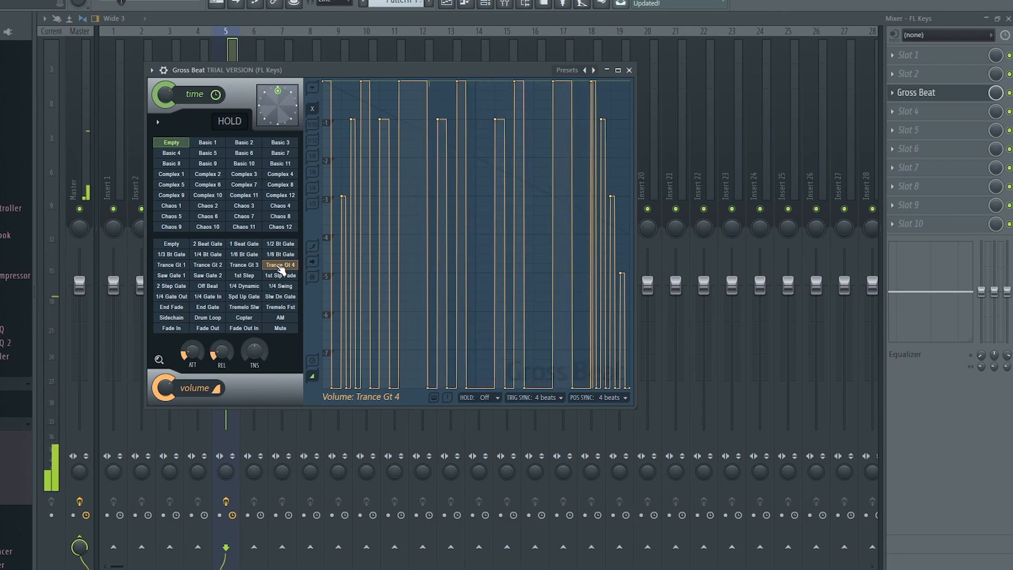
key(space)
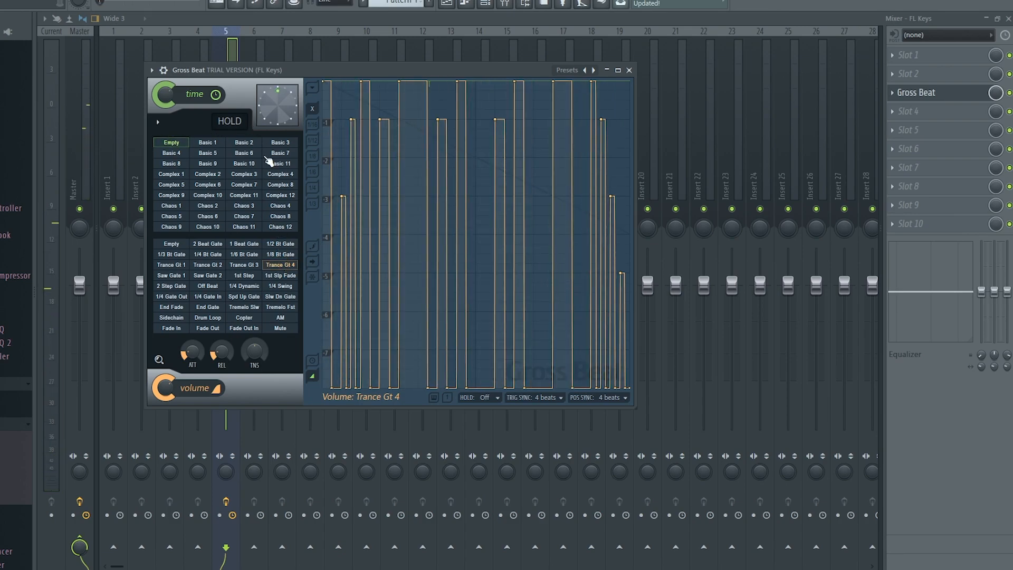
Load Gross Beat's Momentary preset, choose the 1/2 Speed time pattern, and listen to the melody.
click(571, 70)
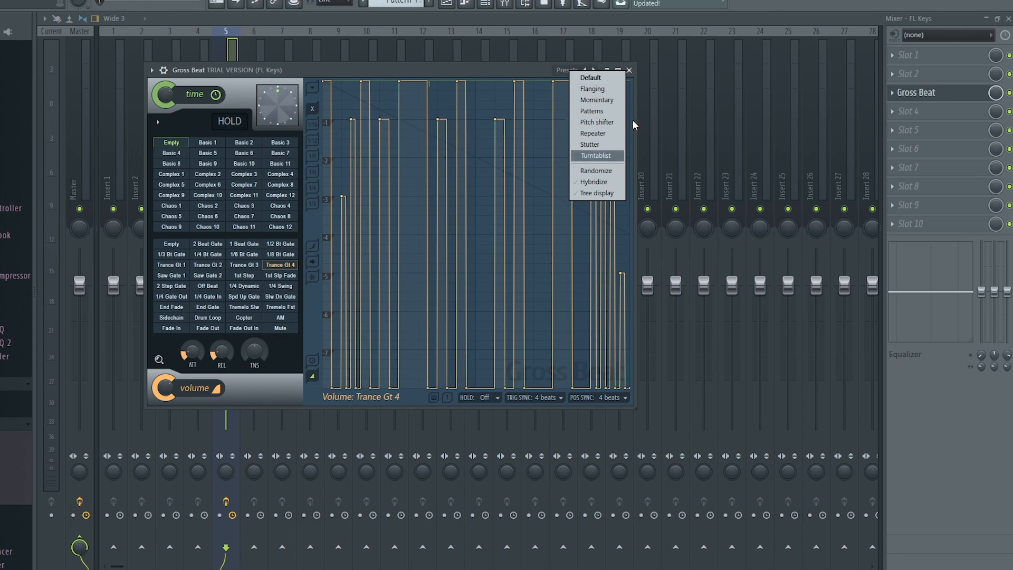
click(600, 100)
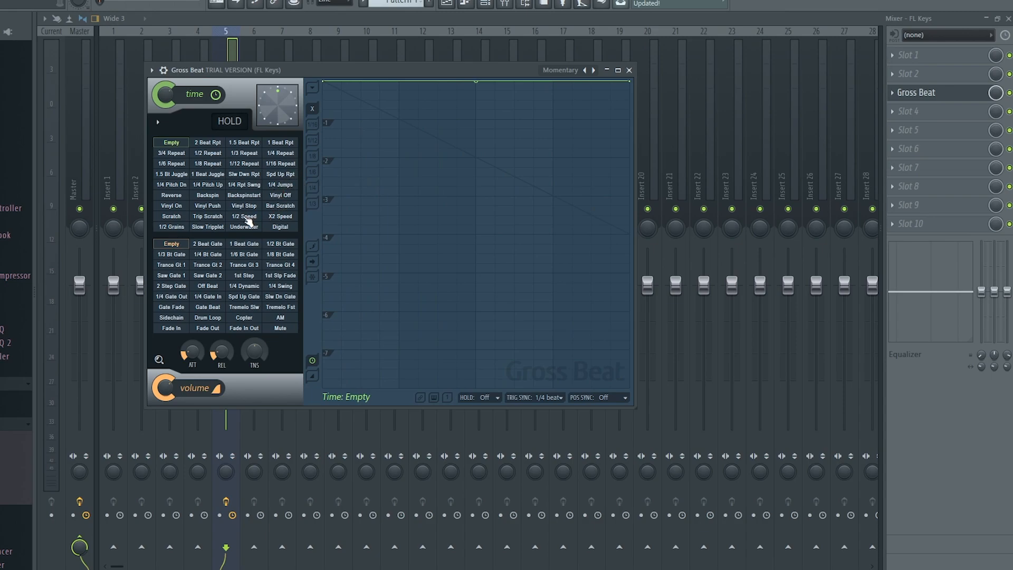
click(246, 217)
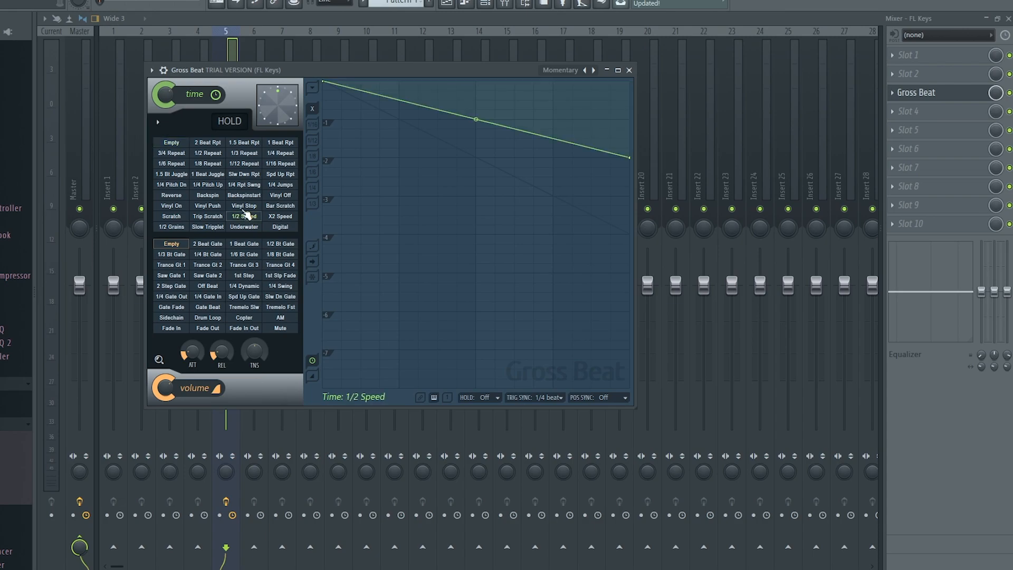
key(space)
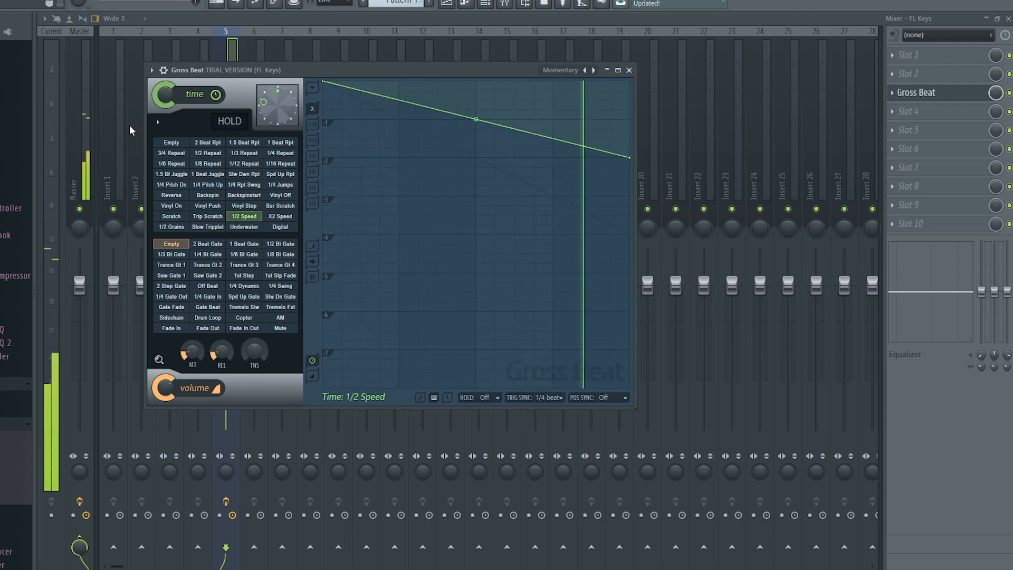
key(space)
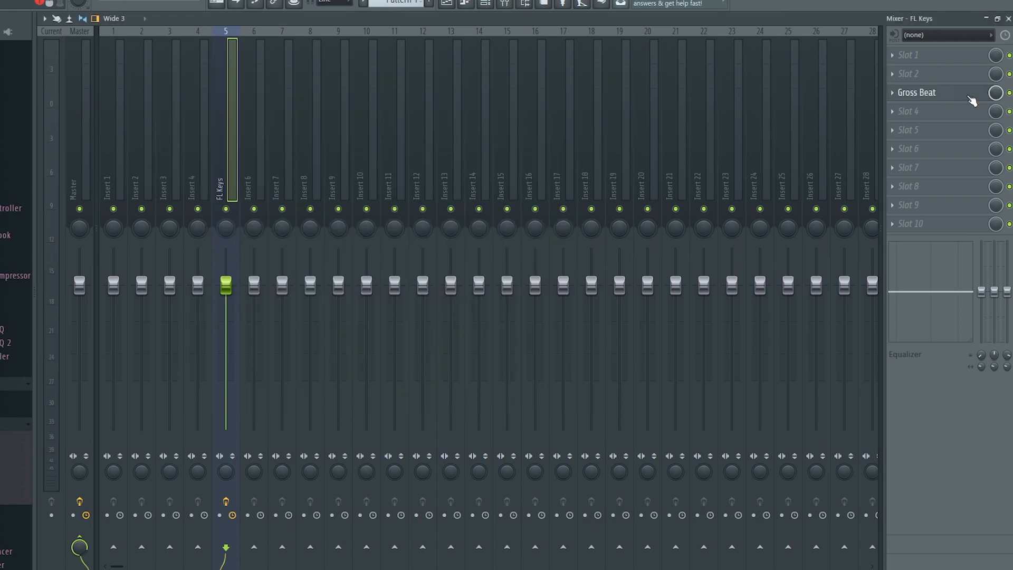
Close the Gross Beat window and quick render Pattern 1 as an audio clip from the playlist.
click(952, 95)
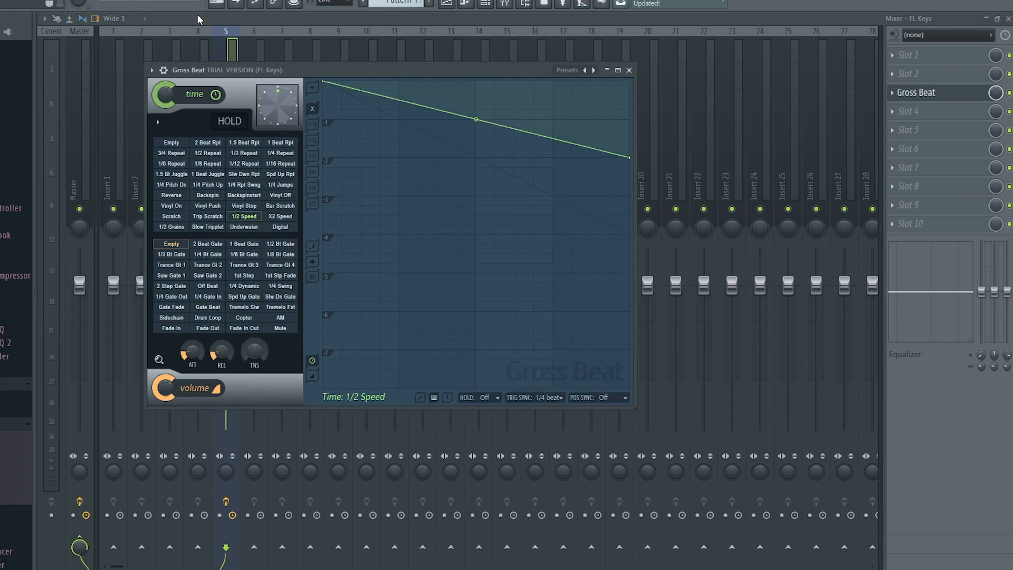
click(628, 70)
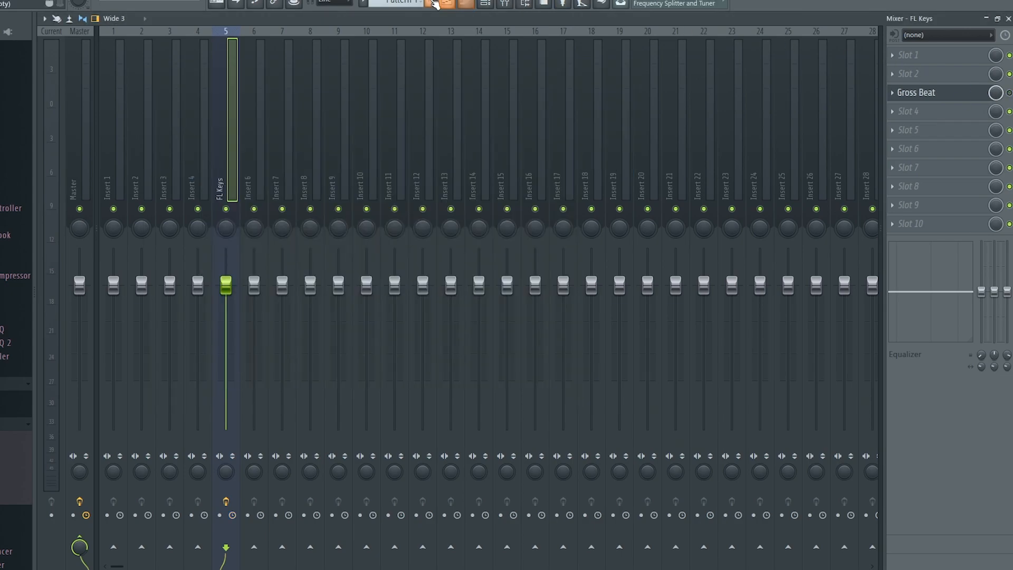
click(446, 3)
click(51, 41)
right_click(60, 58)
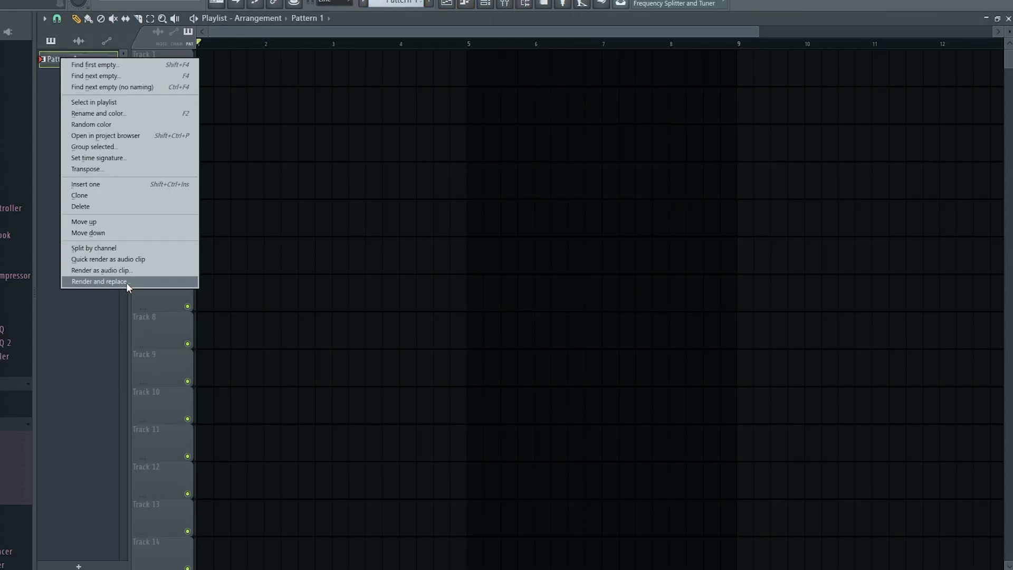
click(108, 259)
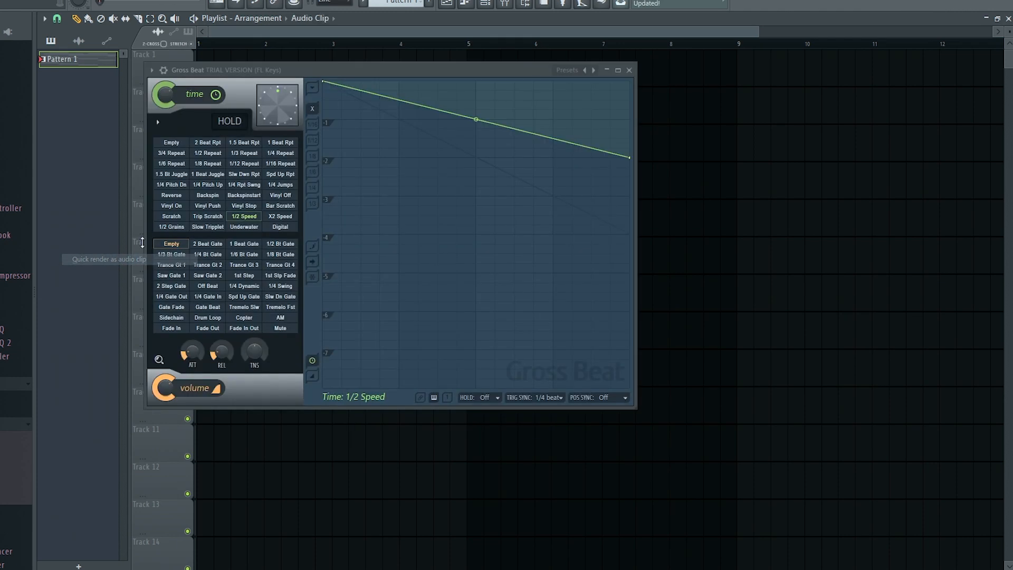
Place the rendered Pattern 1 #3 audio clip at the start of Track 1 and play the arrangement.
drag(87, 95, 203, 59)
scroll(323, 76, down, 3)
key(space)
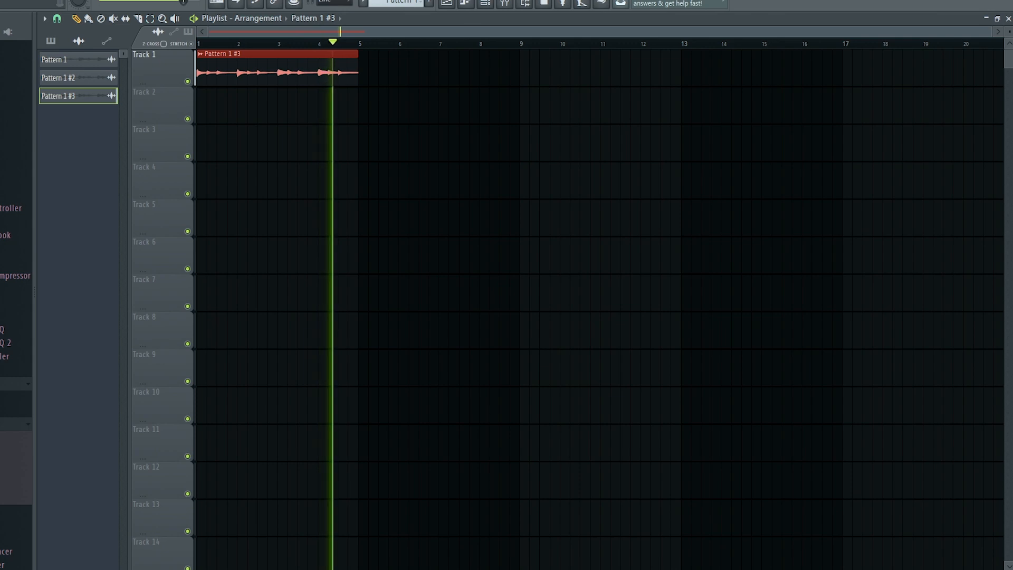
Stop playback and stretch the Pattern 1 #3 clip on Track 1 so it ends at bar 9.
key(space)
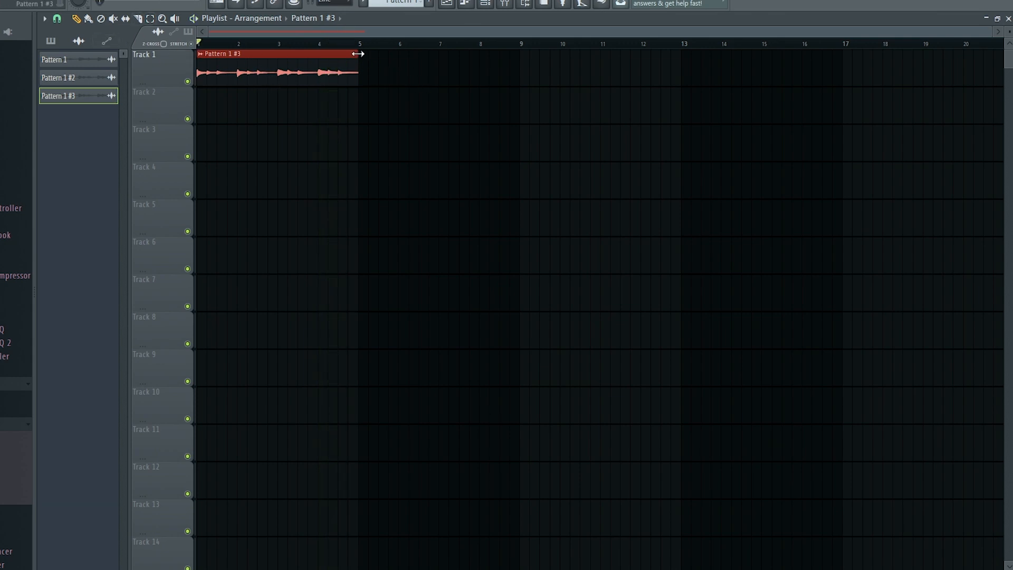
drag(355, 53, 521, 63)
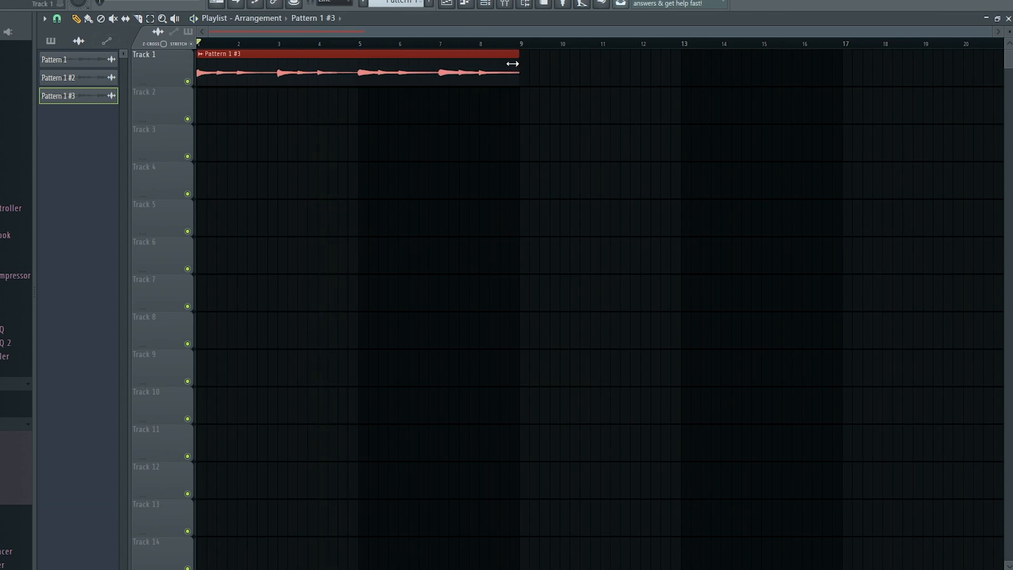
scroll(464, 85, down, 2)
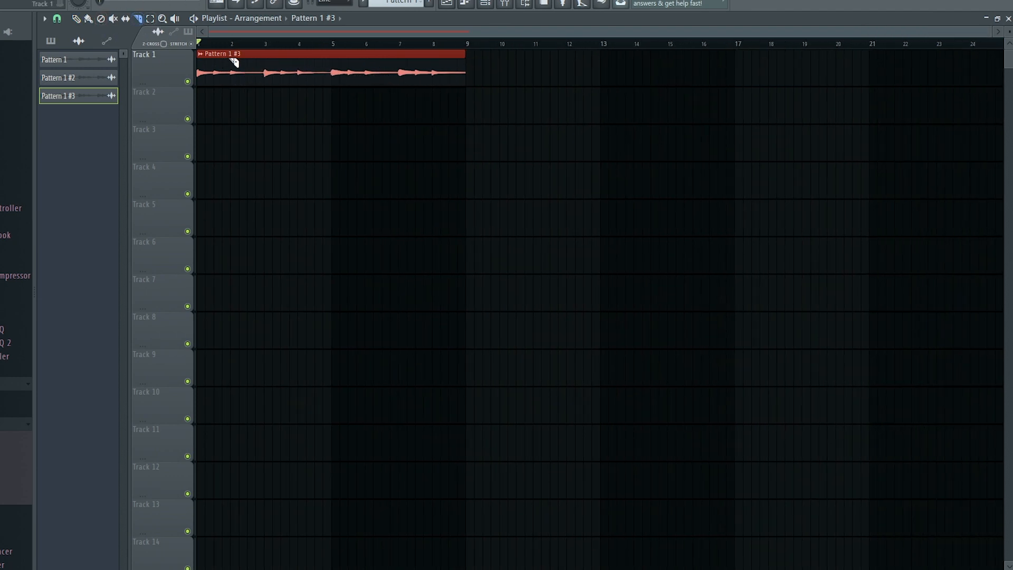
Slice the Track 1 clip at bars 2 and 3 and delete the piece between the cuts.
scroll(226, 72, up, 6)
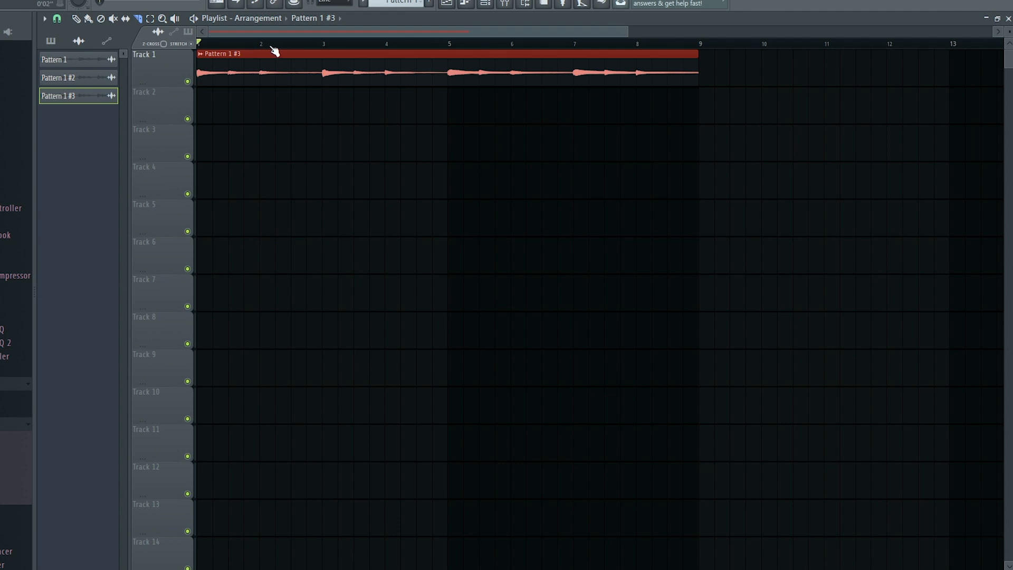
drag(265, 98, 274, 67)
drag(323, 98, 327, 54)
click(75, 18)
right_click(294, 72)
Slice the rest of the Track 1 clip at bars 4, 5, 6, 7 and 8.
click(138, 18)
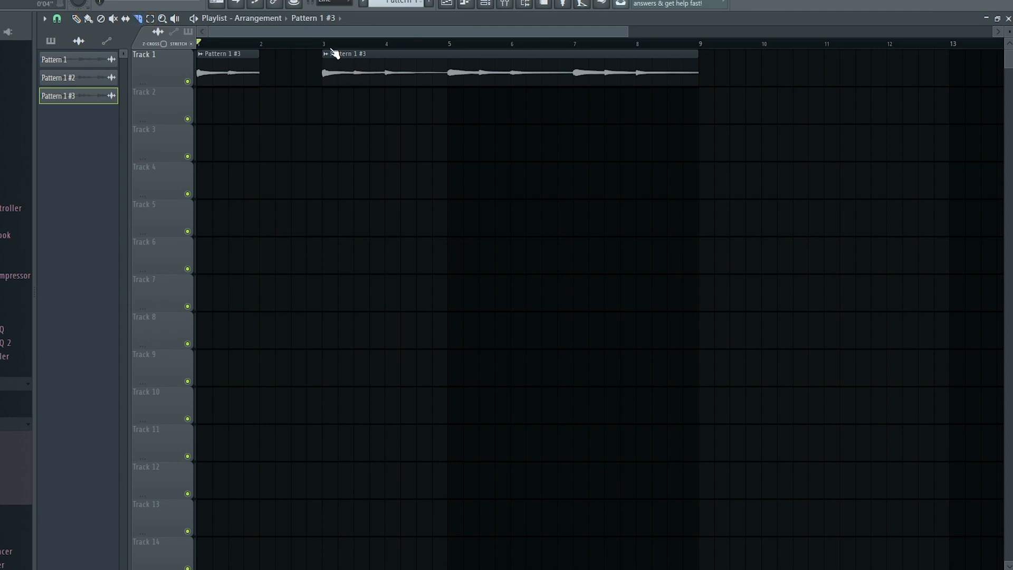
drag(397, 102, 394, 51)
drag(454, 100, 457, 50)
drag(519, 117, 514, 50)
drag(578, 110, 579, 45)
drag(640, 47, 638, 100)
Delete the clip pieces that start at bars 8, 6 and 4 on Track 1.
click(76, 19)
right_click(662, 77)
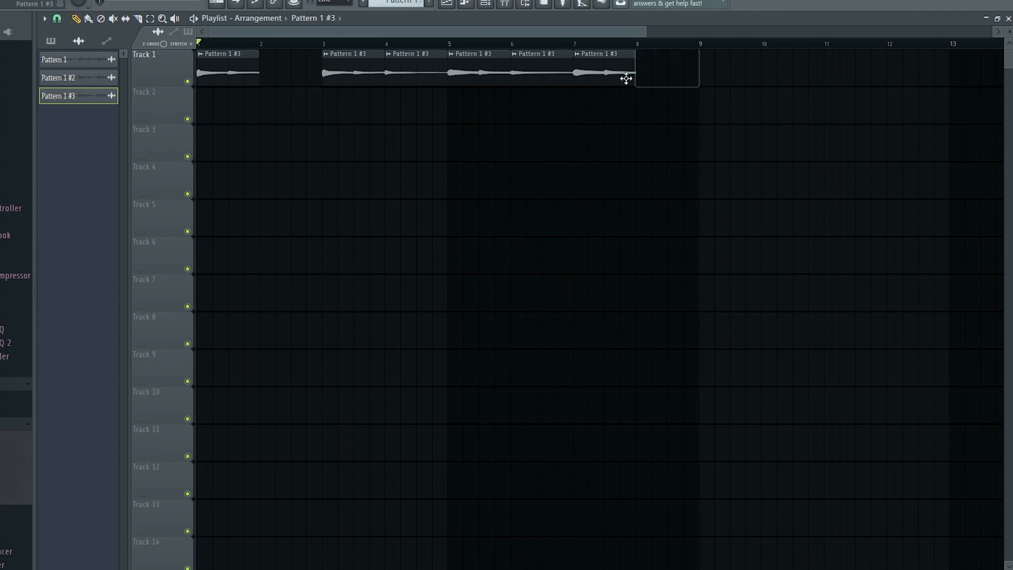
right_click(547, 72)
right_click(408, 64)
Move the remaining pieces to bars 2, 3 and 4 to close the gaps, and play the arrangement.
drag(339, 75, 276, 75)
drag(484, 73, 359, 73)
drag(599, 72, 417, 68)
scroll(416, 83, down, 2)
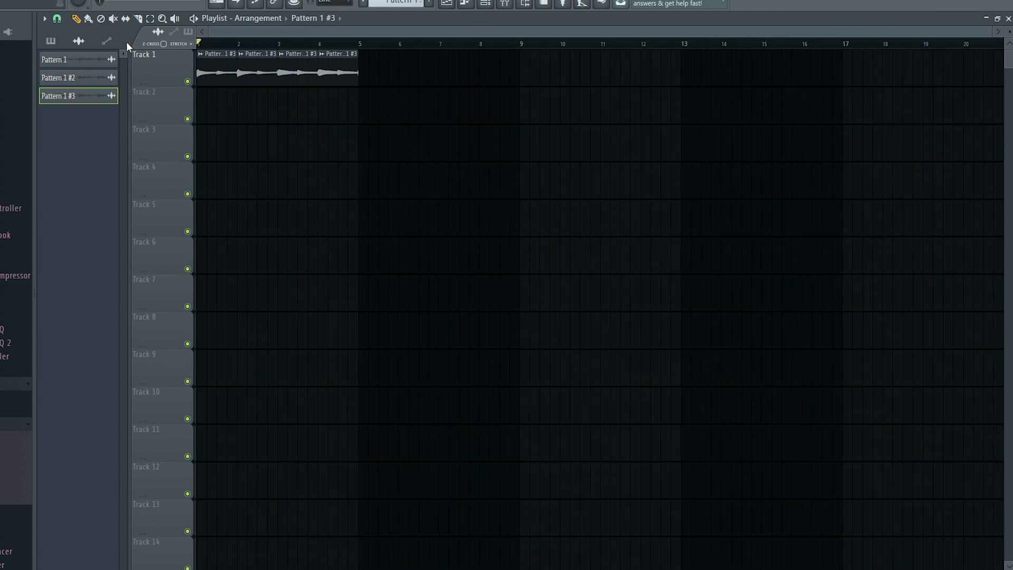
key(space)
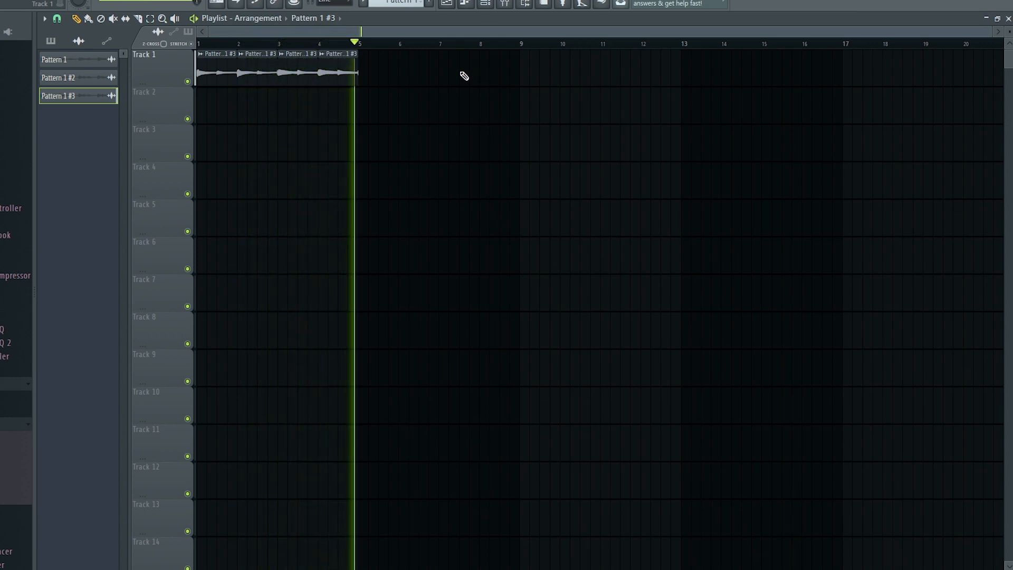
key(space)
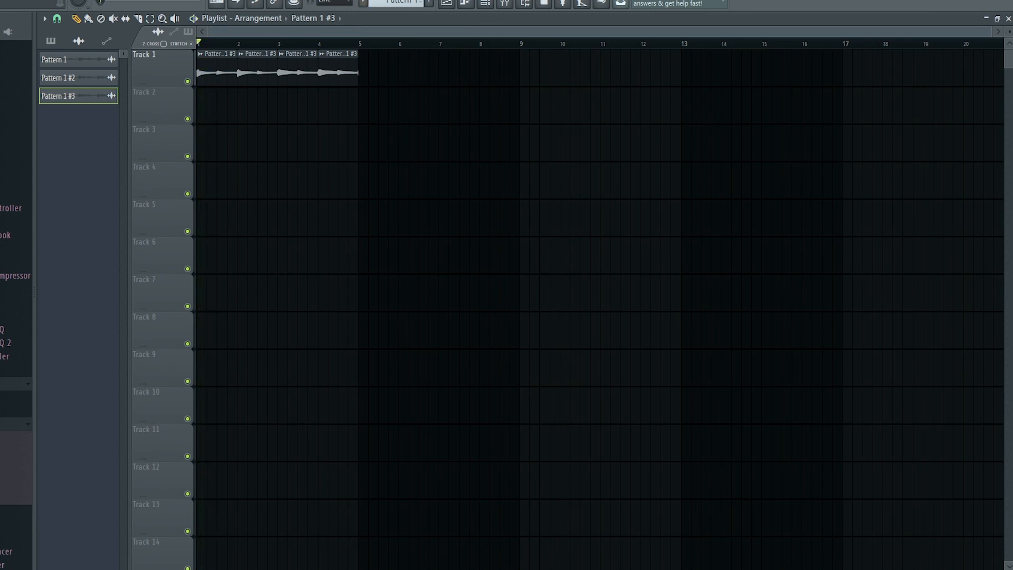
Show the mixer with the FL Keys track and listen to the melody through Gross Beat.
click(491, 3)
click(451, 3)
click(504, 4)
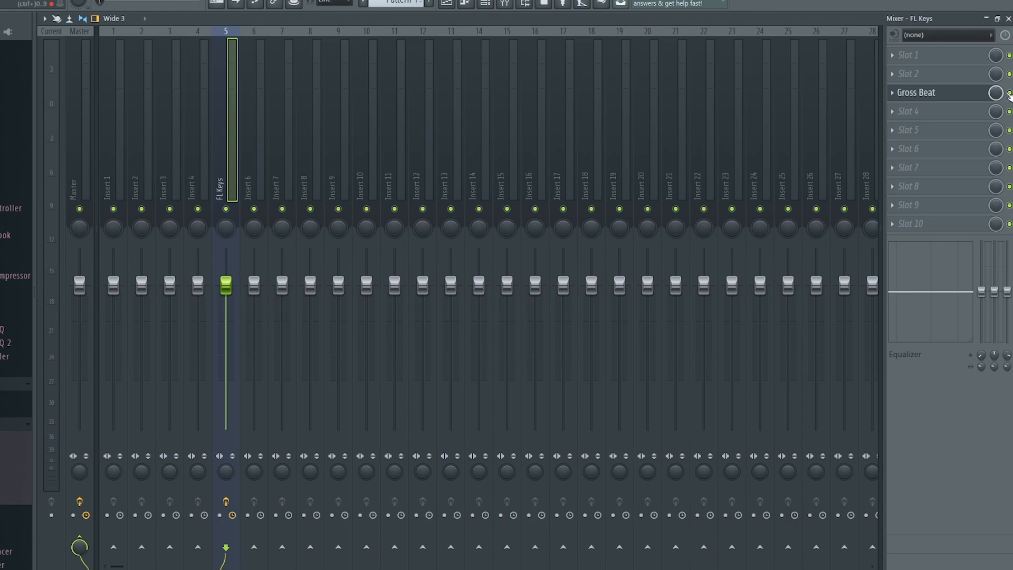
key(space)
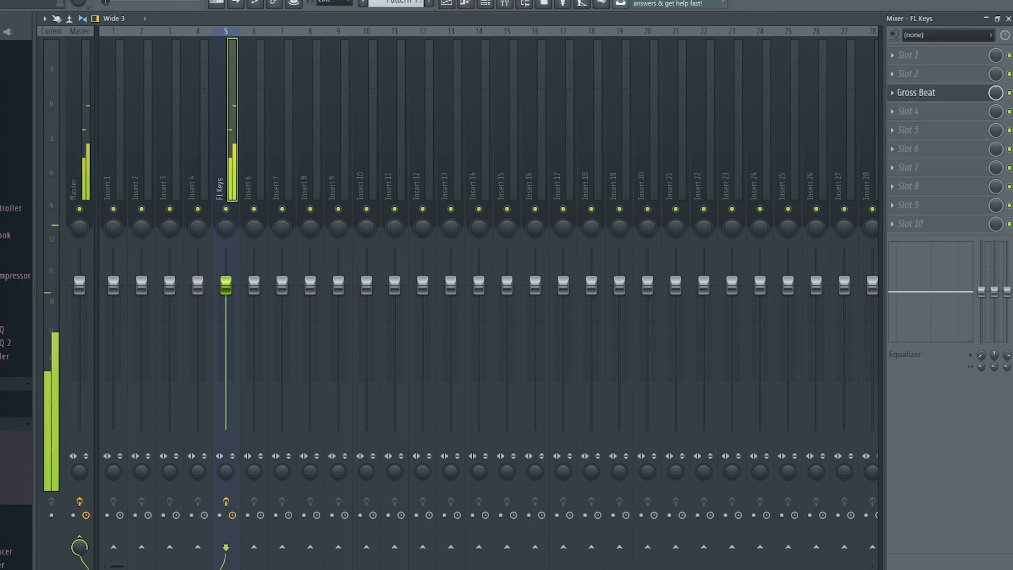
Open the Gross Beat effect on the FL Keys mixer track, checking the playlist in between.
click(936, 93)
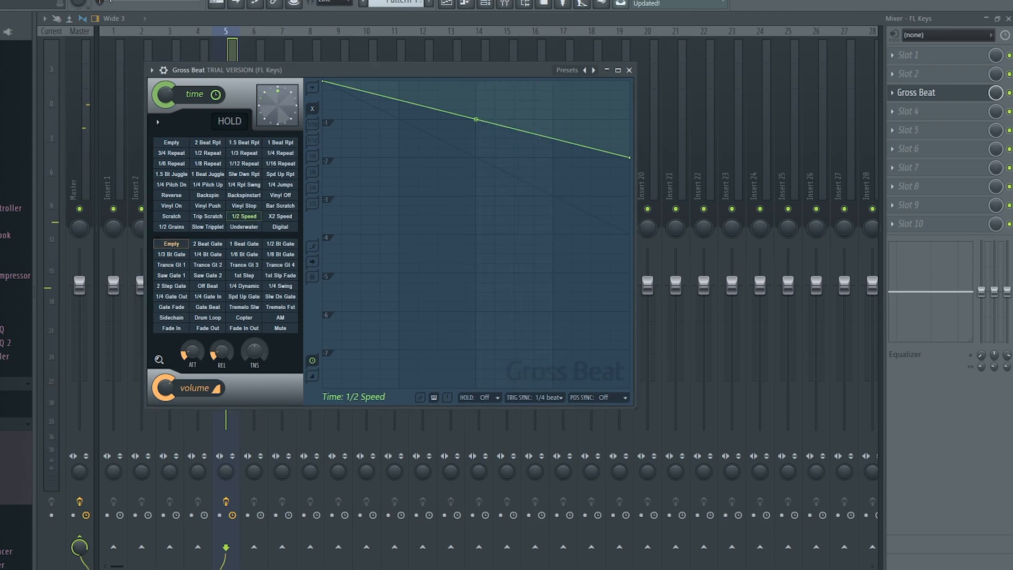
click(446, 3)
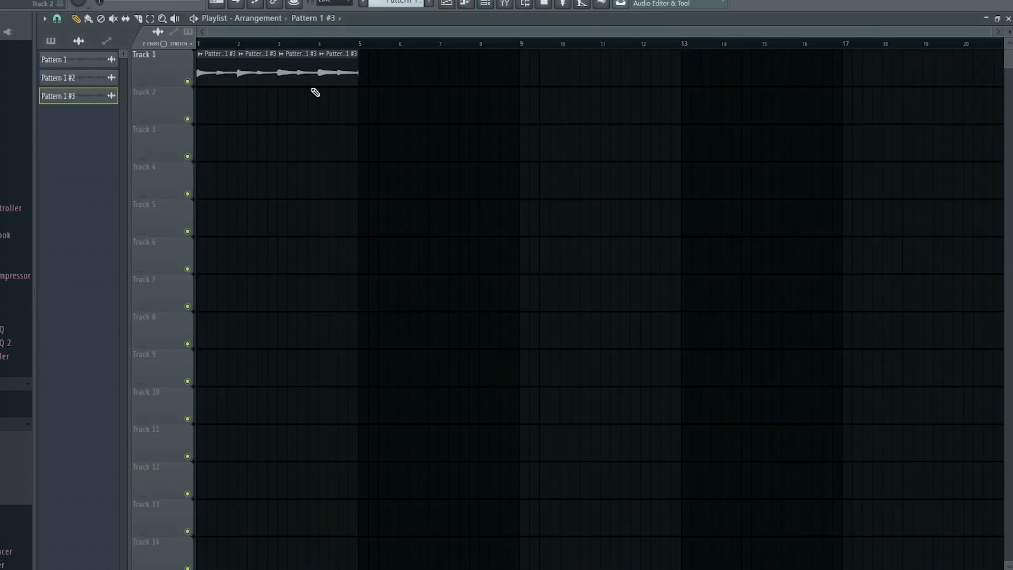
click(505, 3)
click(916, 93)
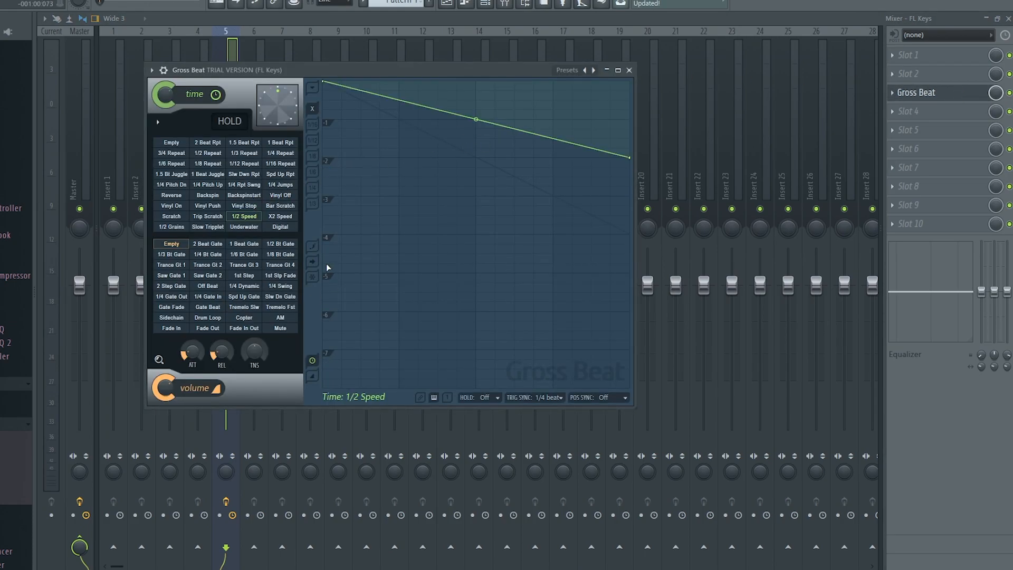
Try the Trance Gt 3 and 1/6 Bt Gate volume patterns with 1/2 Speed, and start playback.
click(280, 287)
click(218, 265)
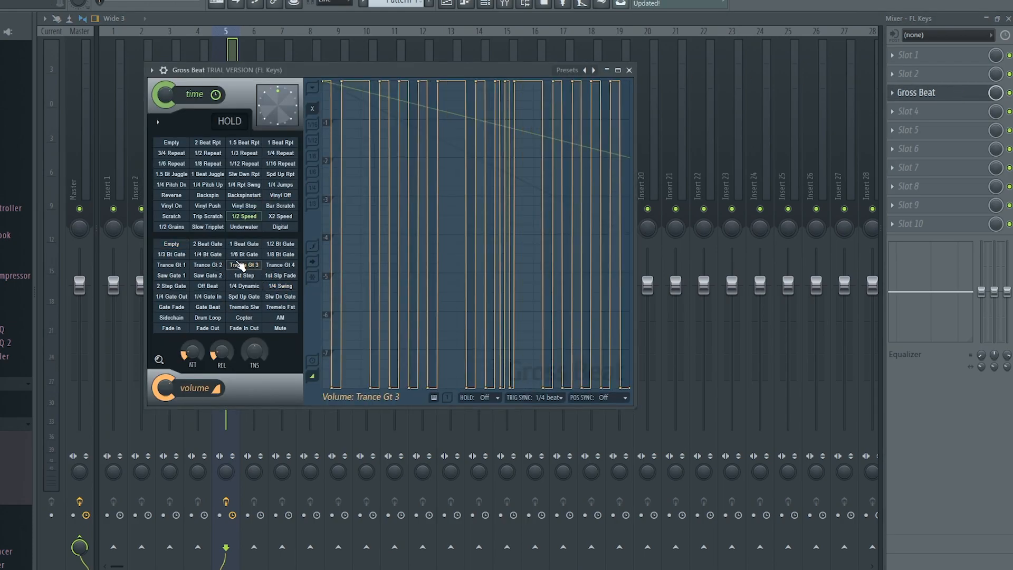
click(243, 254)
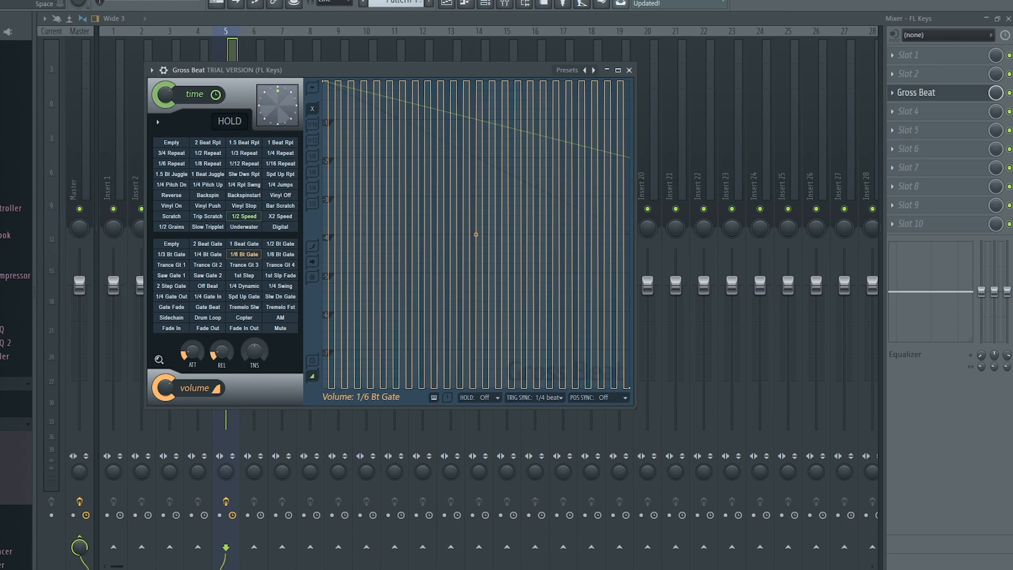
key(space)
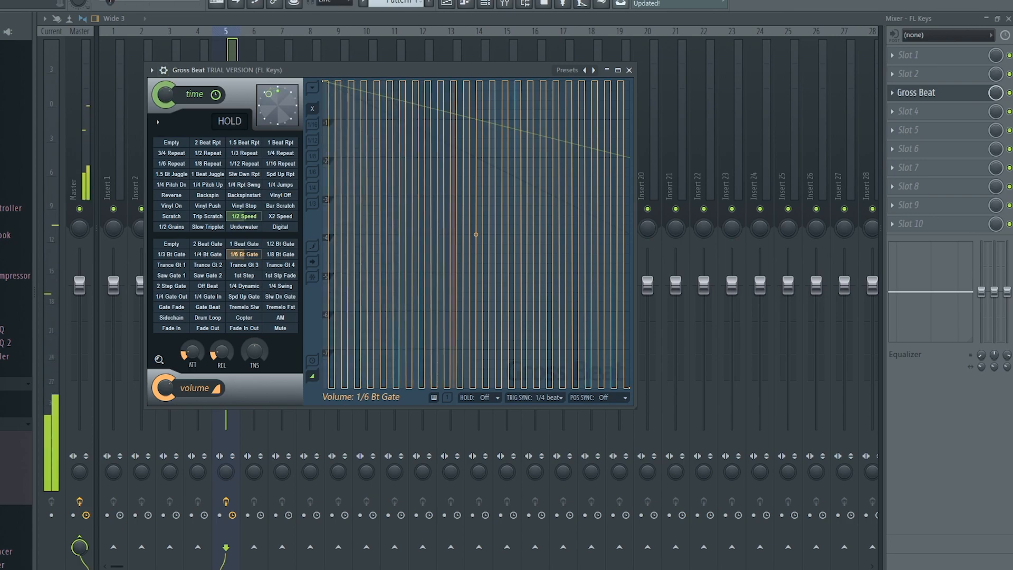
Audition the Trance Gt 2, 1/8 Bt Gate, 1/4 Gate Out, Saw Gate 1 and 2 Beat Gate volume patterns.
click(208, 265)
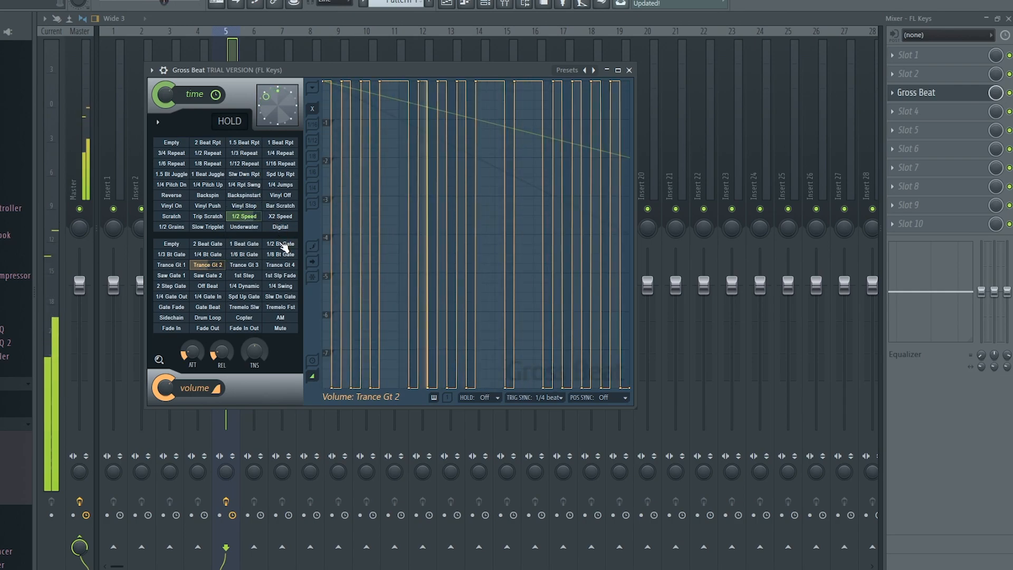
click(281, 254)
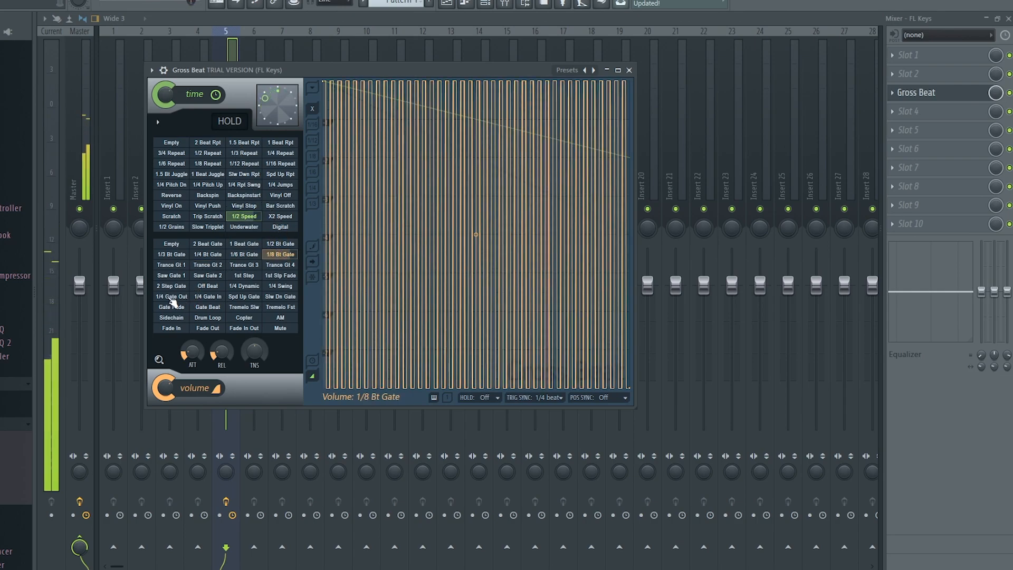
click(170, 296)
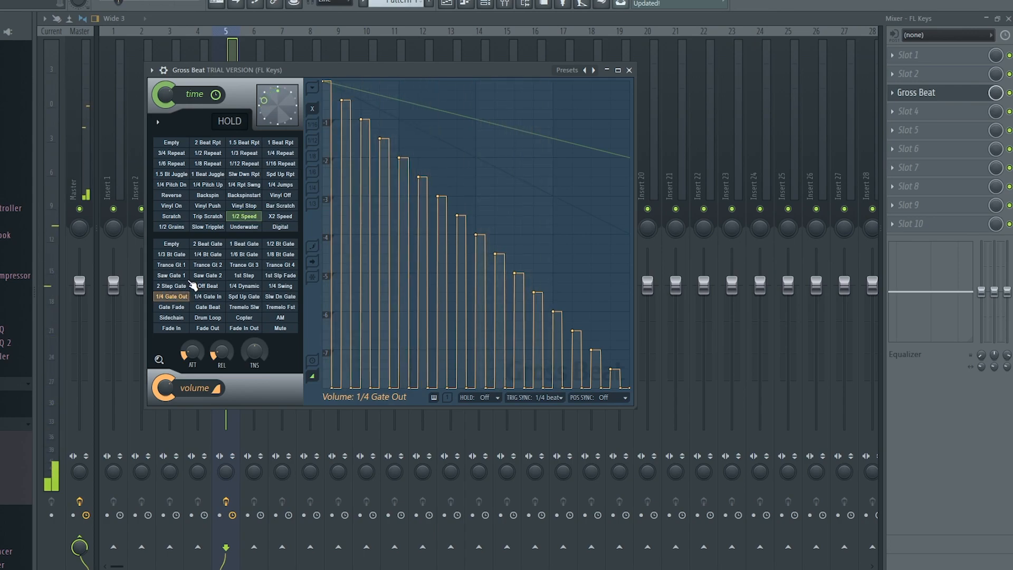
click(179, 276)
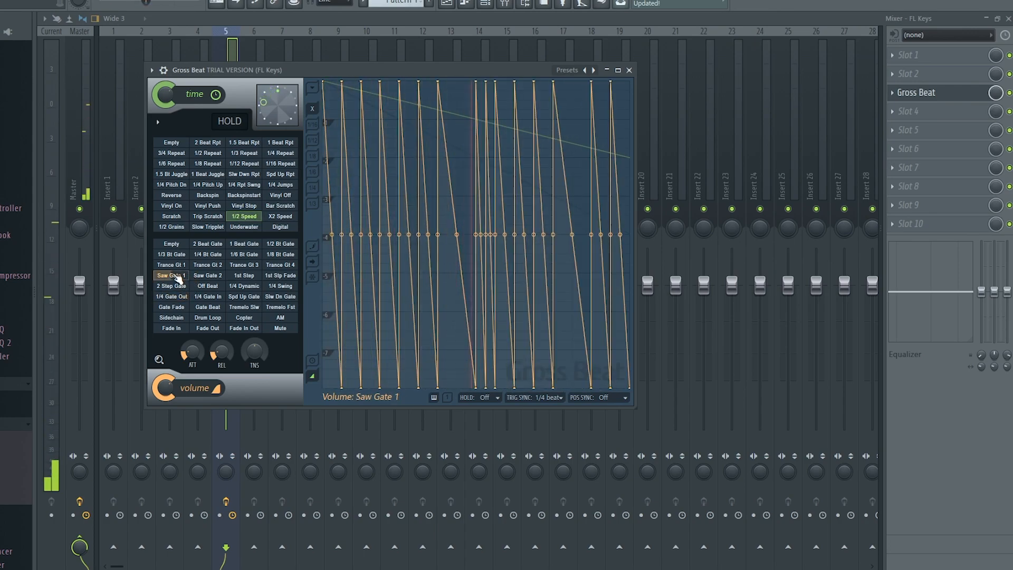
click(208, 244)
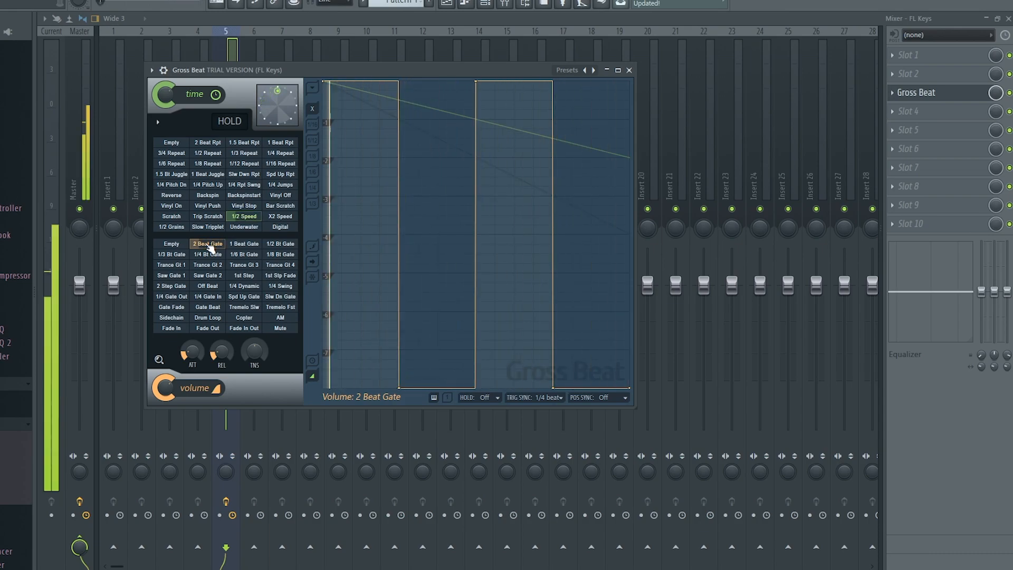
Choose the 1/2 Bt Gate volume pattern and raise its first two silent segments to full level.
click(278, 244)
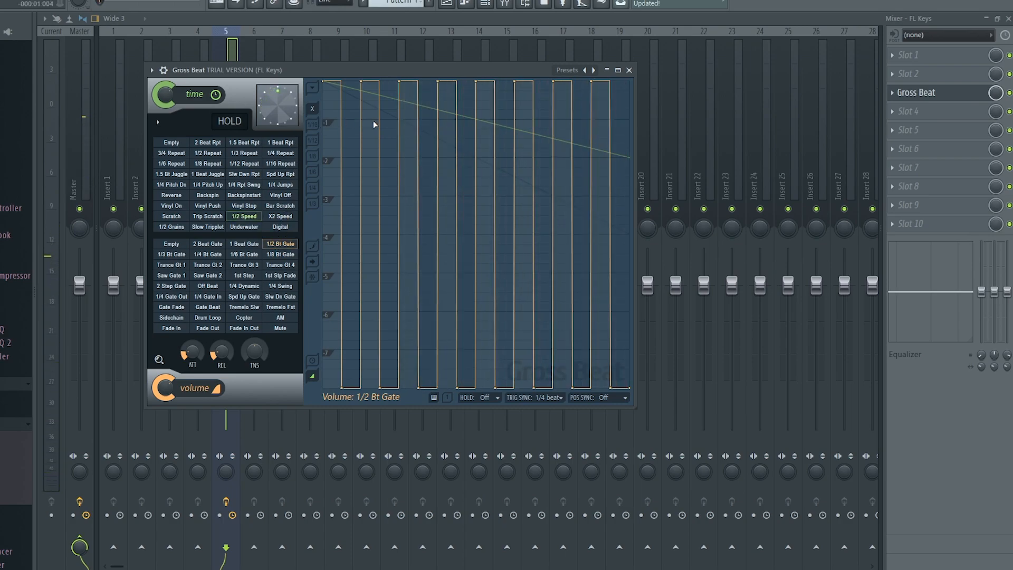
drag(347, 388, 355, 40)
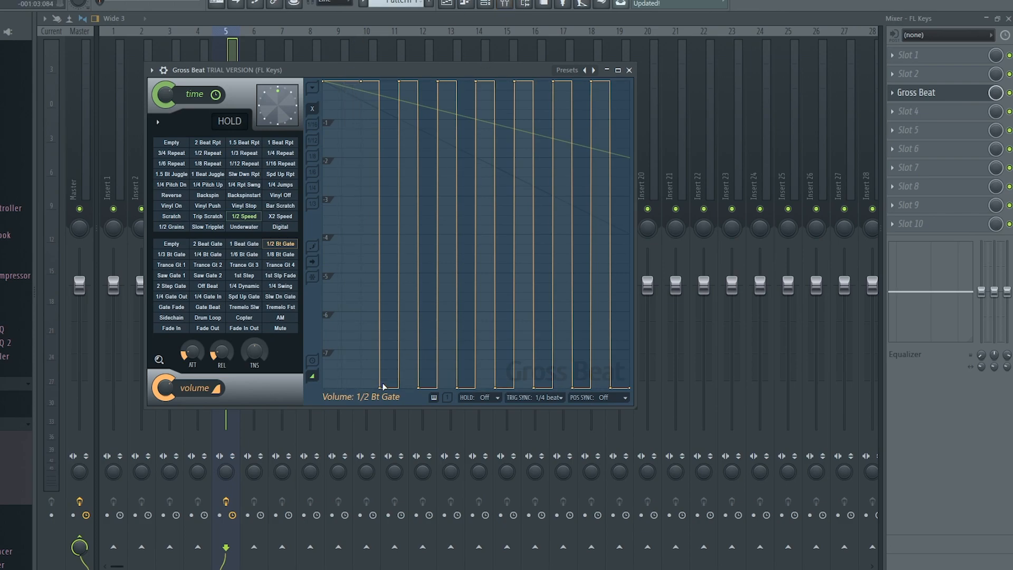
drag(384, 388, 370, 38)
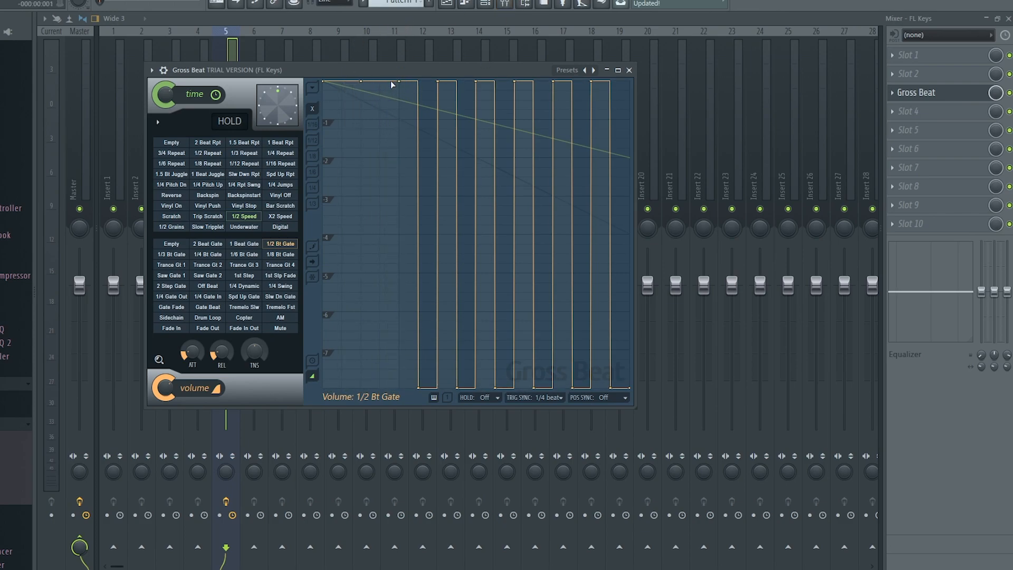
Lower the last three full-level pulses of the 1/2 Bt Gate envelope to zero.
drag(594, 84, 584, 412)
drag(556, 84, 554, 411)
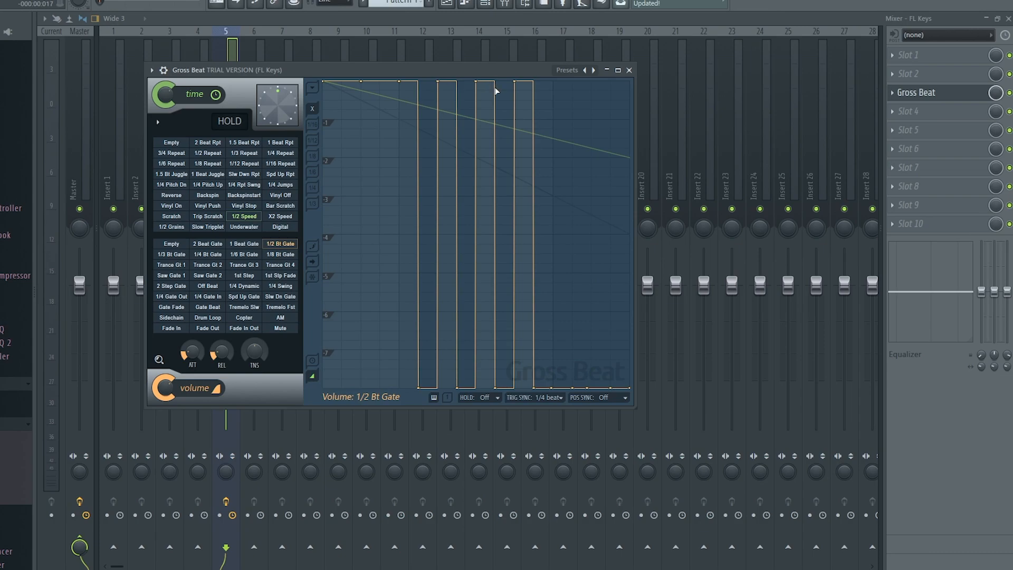
drag(521, 84, 505, 436)
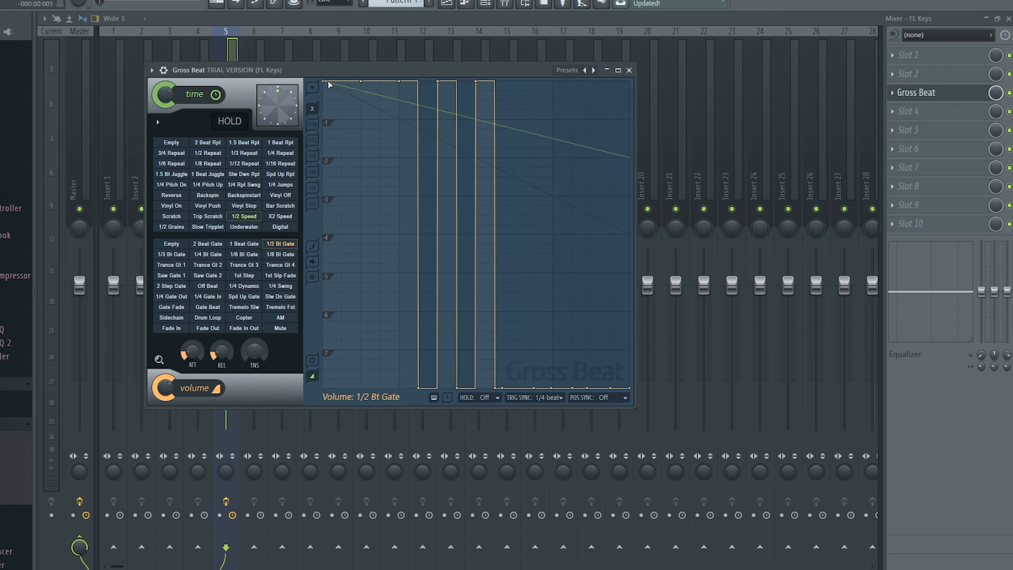
Cut a silent gap into the second half of the volume envelope's first beat, and listen to the result.
drag(362, 85, 375, 436)
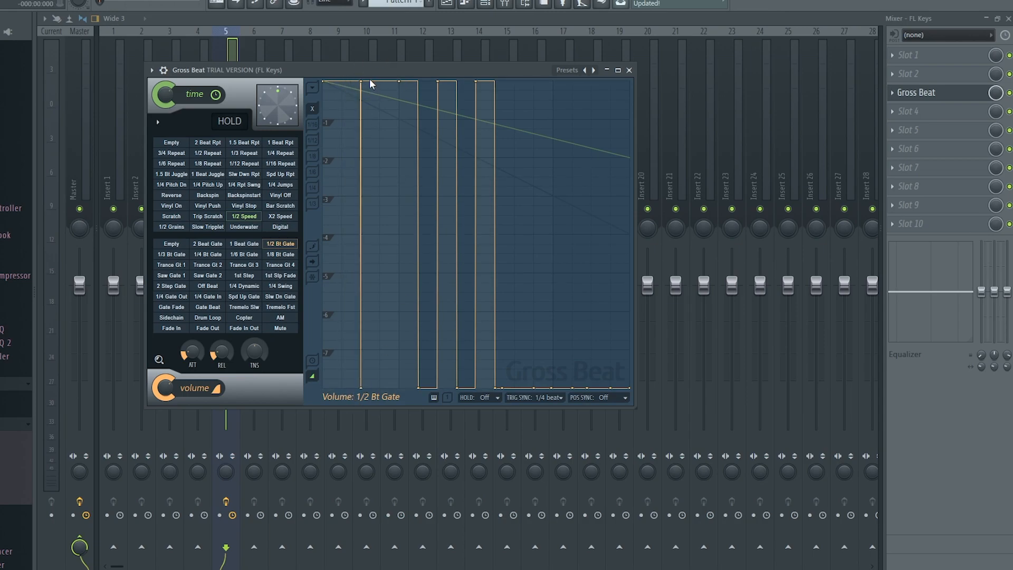
mouse_move(364, 83)
mouse_down()
mouse_move(385, 152)
mouse_move(389, 475)
mouse_up()
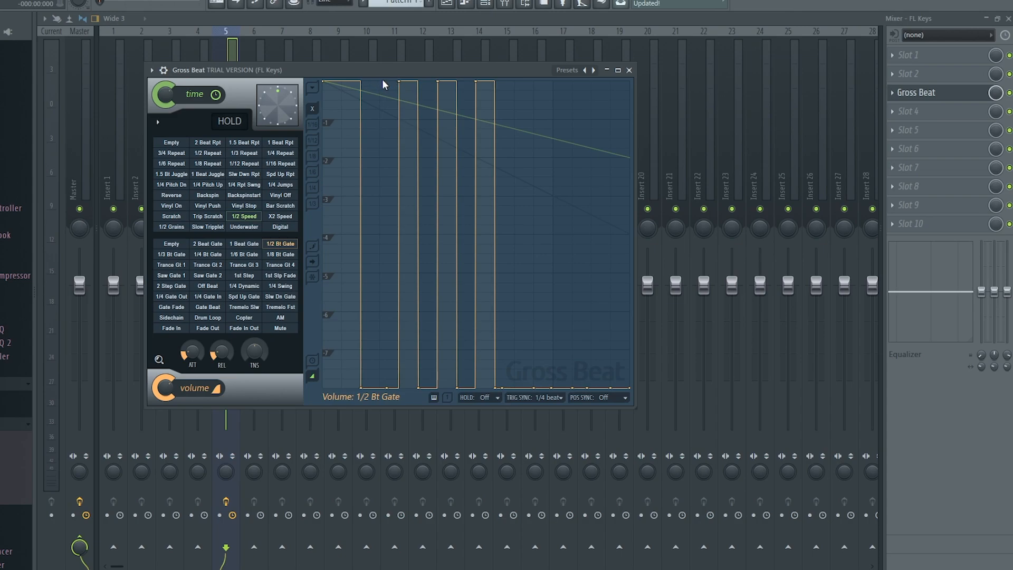
drag(395, 86, 387, 90)
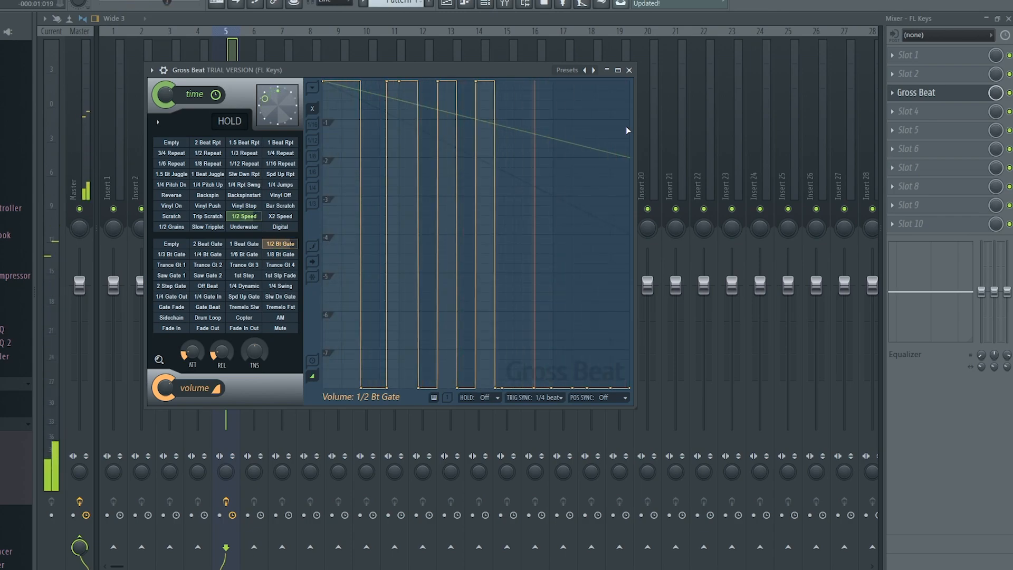
key(space)
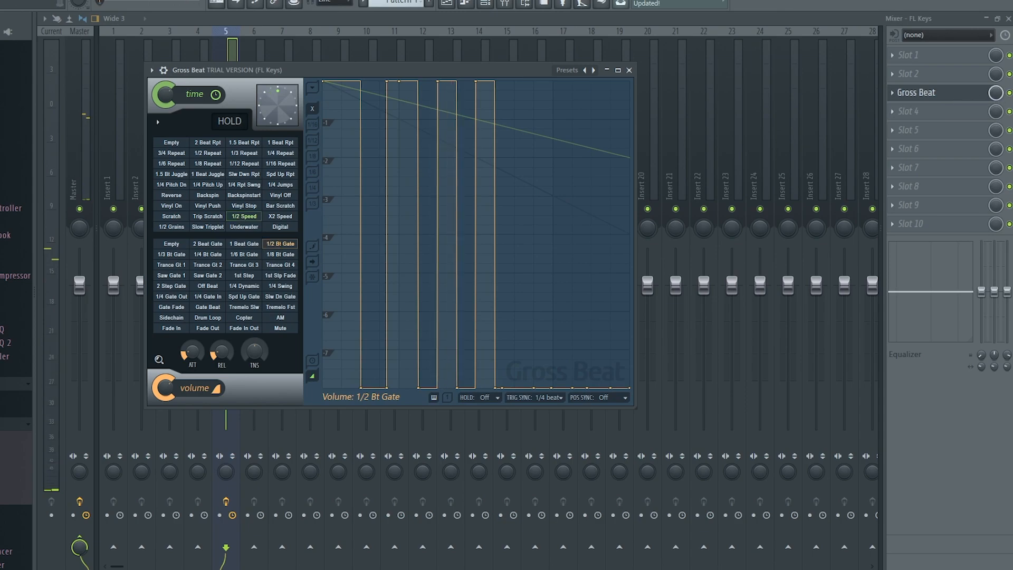
Reduce Gross Beat's mix level on the FL Keys track, reopen the effect and play the melody.
click(995, 93)
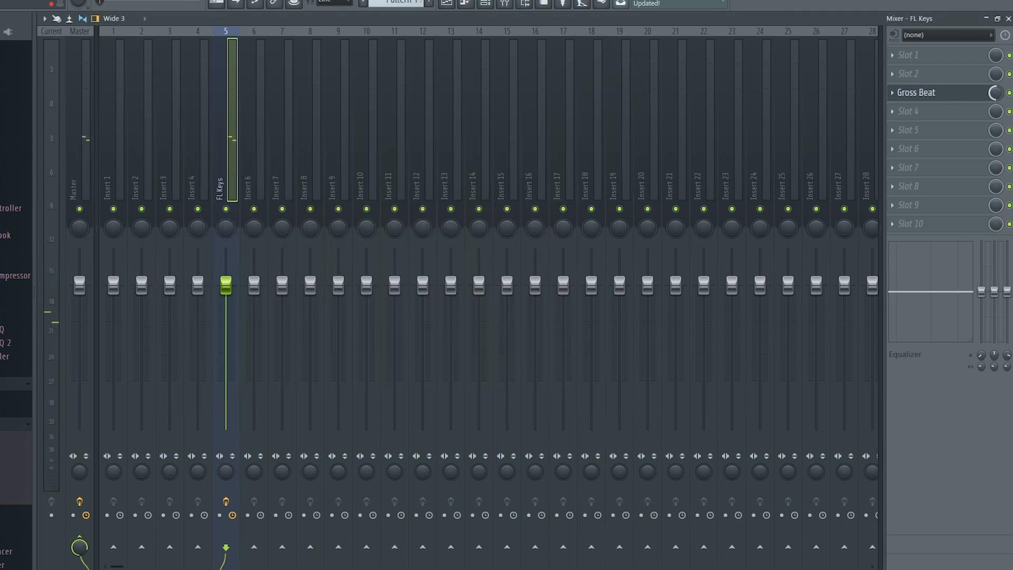
click(949, 95)
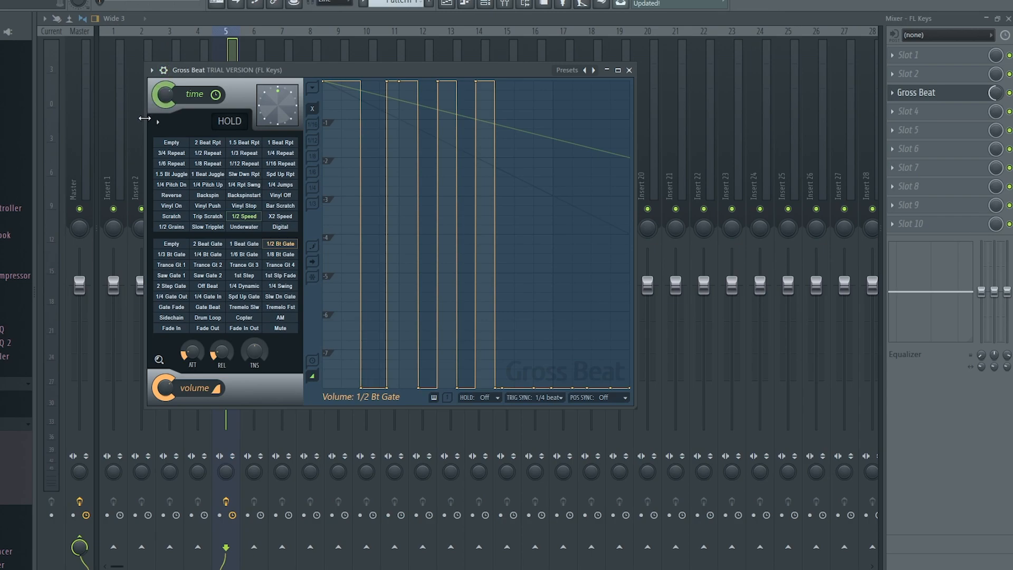
key(space)
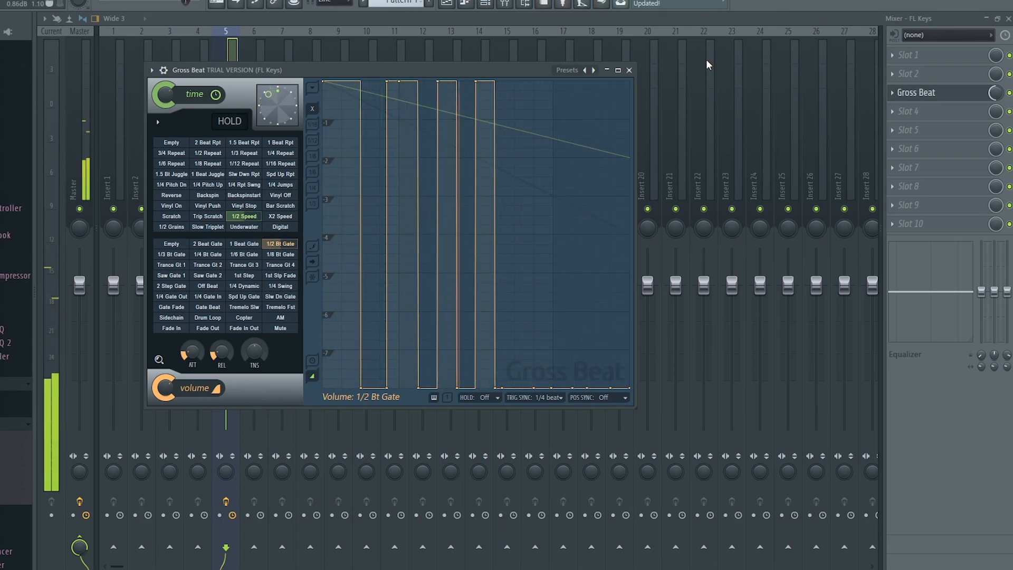
Choose the Empty volume pattern in Gross Beat and raise the effect's mix level on the FL Keys track to full.
click(568, 74)
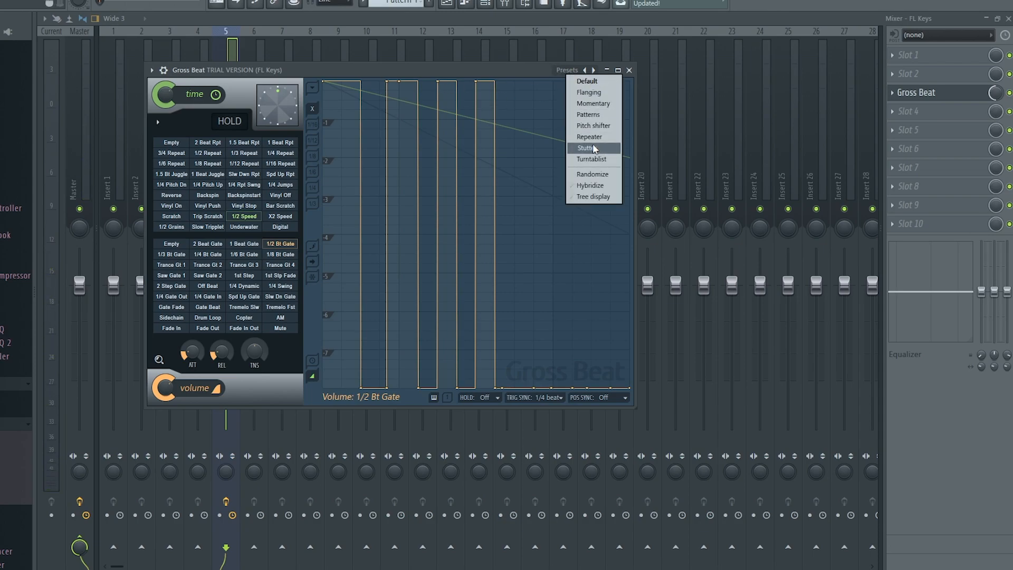
click(568, 72)
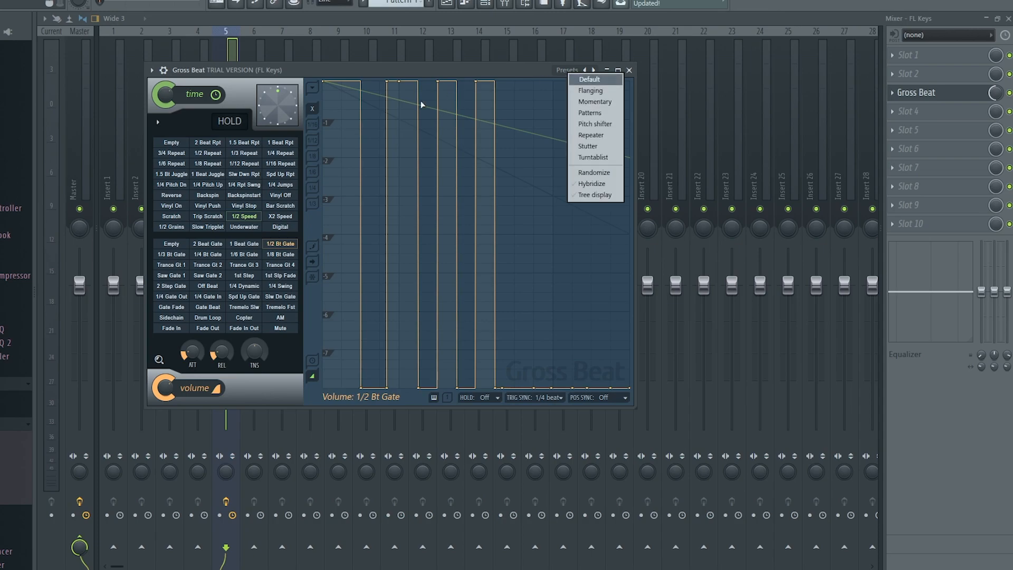
click(208, 198)
click(168, 247)
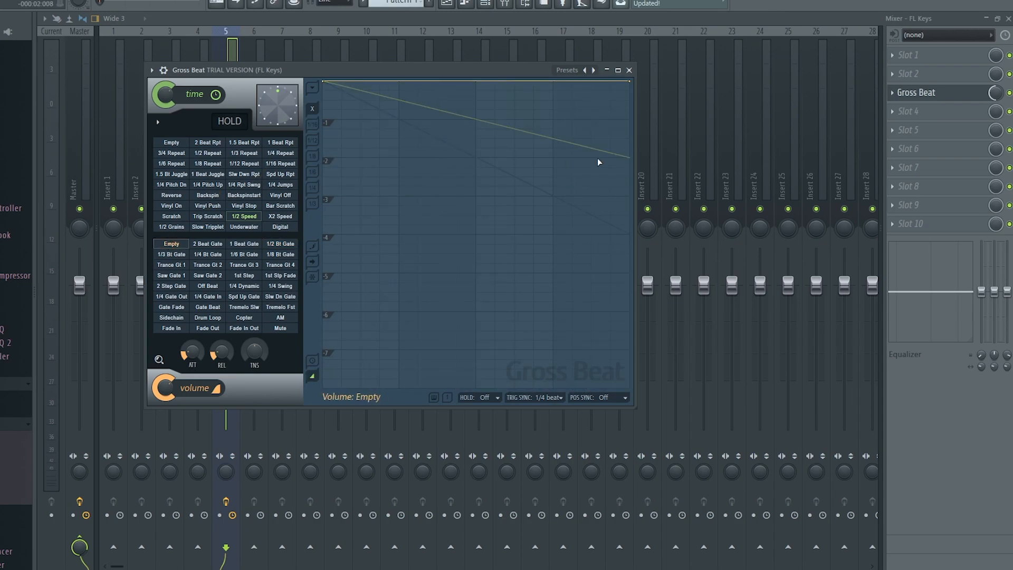
drag(992, 90, 991, 58)
click(944, 98)
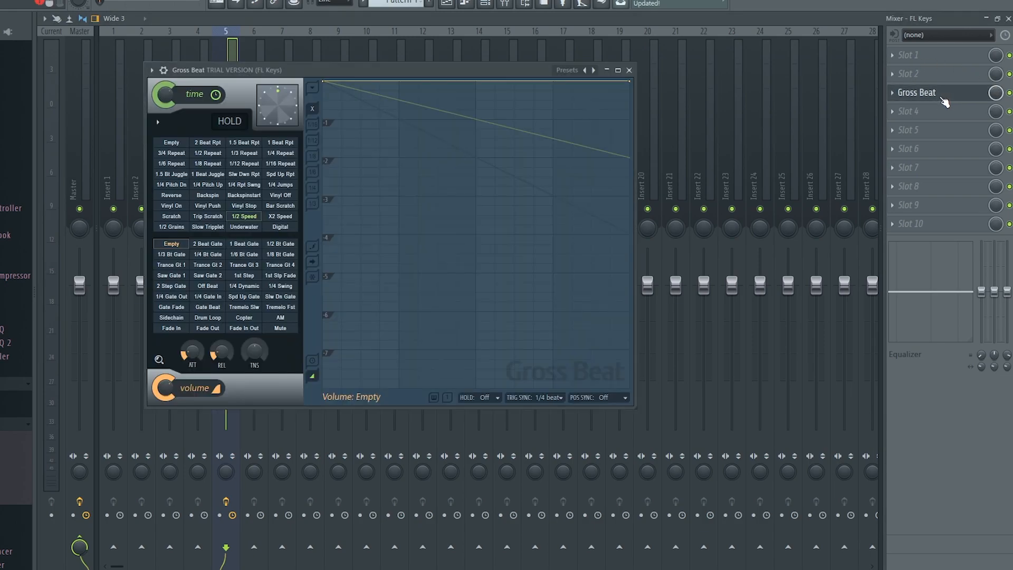
Try the 1/12 Repeat time pattern together with the Spd Up Gate volume pattern, and listen to the melody.
click(242, 217)
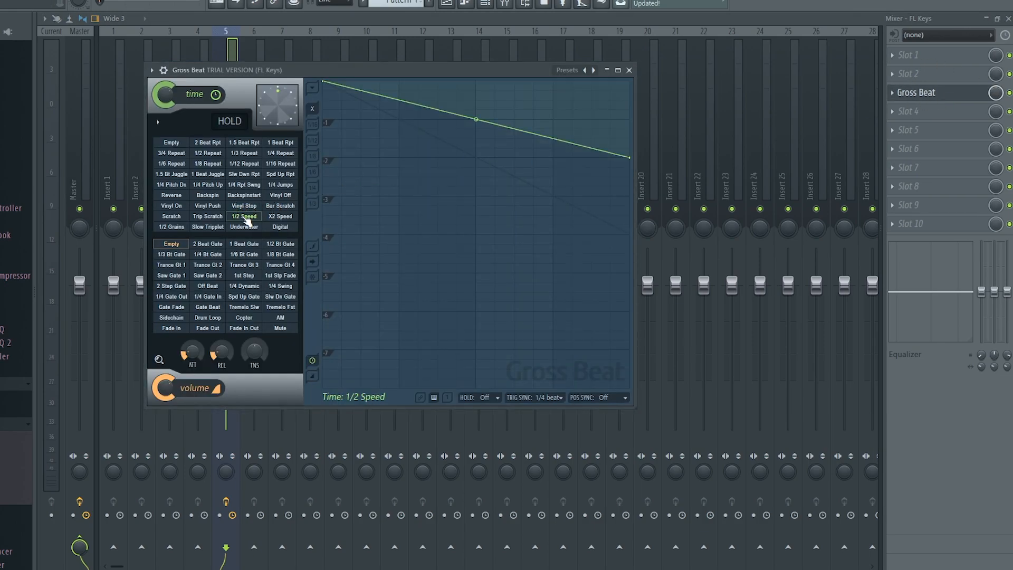
click(287, 185)
click(248, 163)
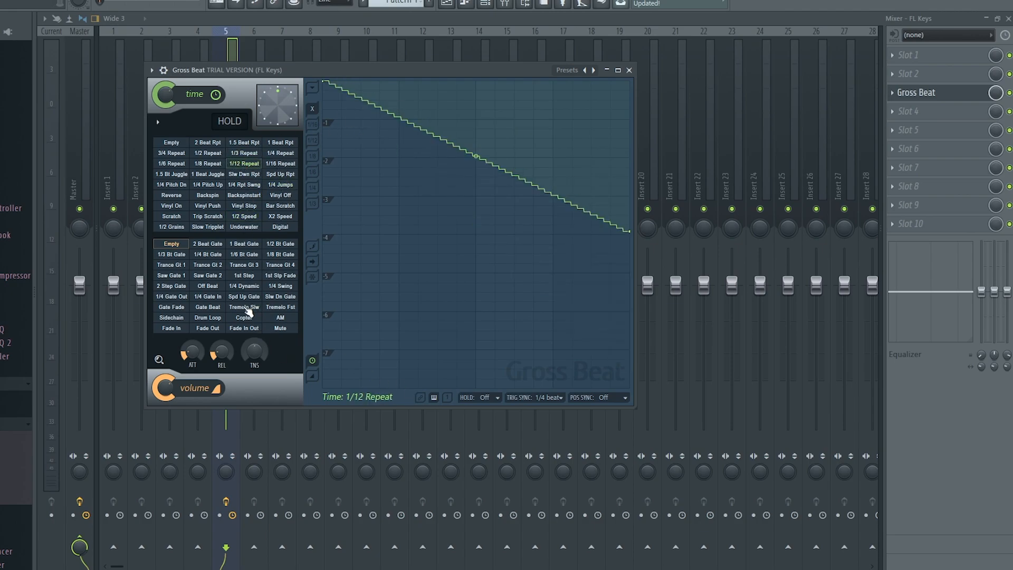
click(240, 298)
key(space)
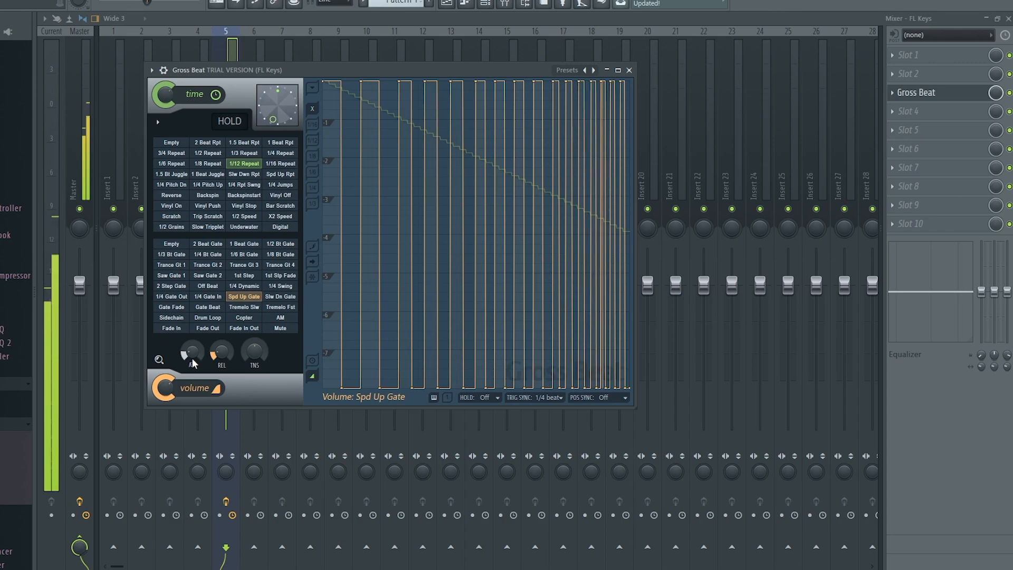
key(space)
Reset Gross Beat's volume and time patterns to Empty and load the Repeater preset.
click(172, 243)
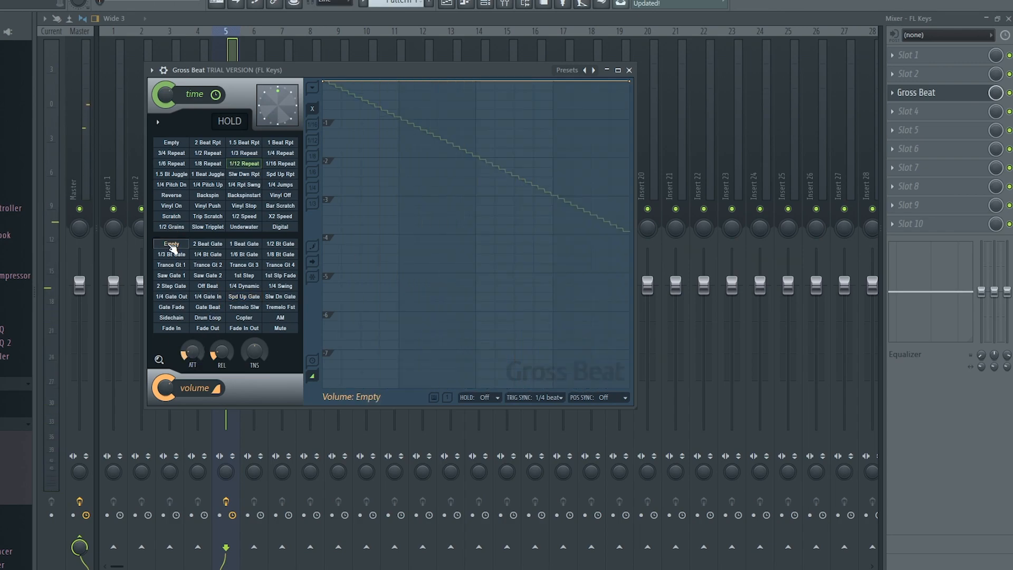
click(171, 144)
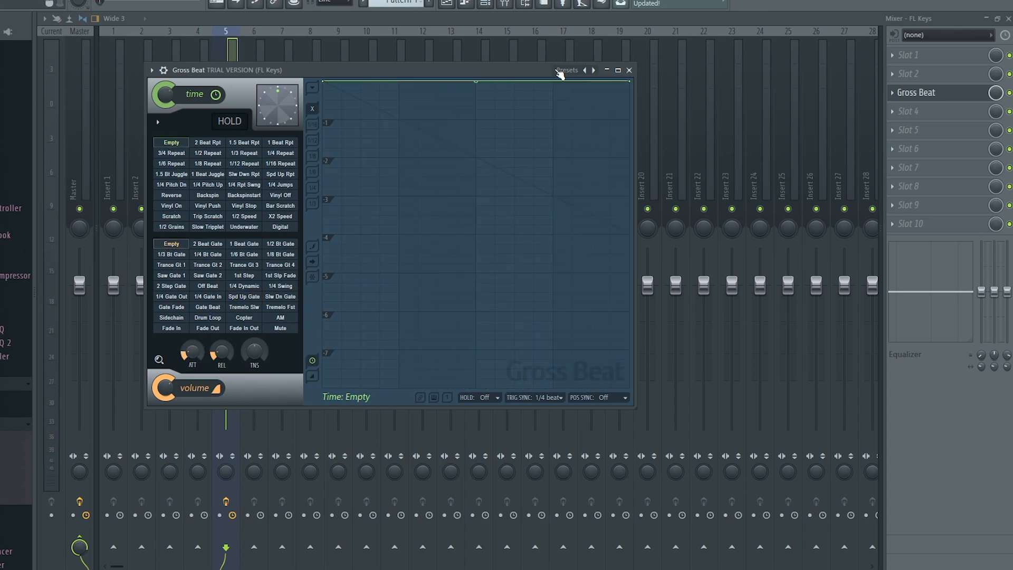
click(567, 70)
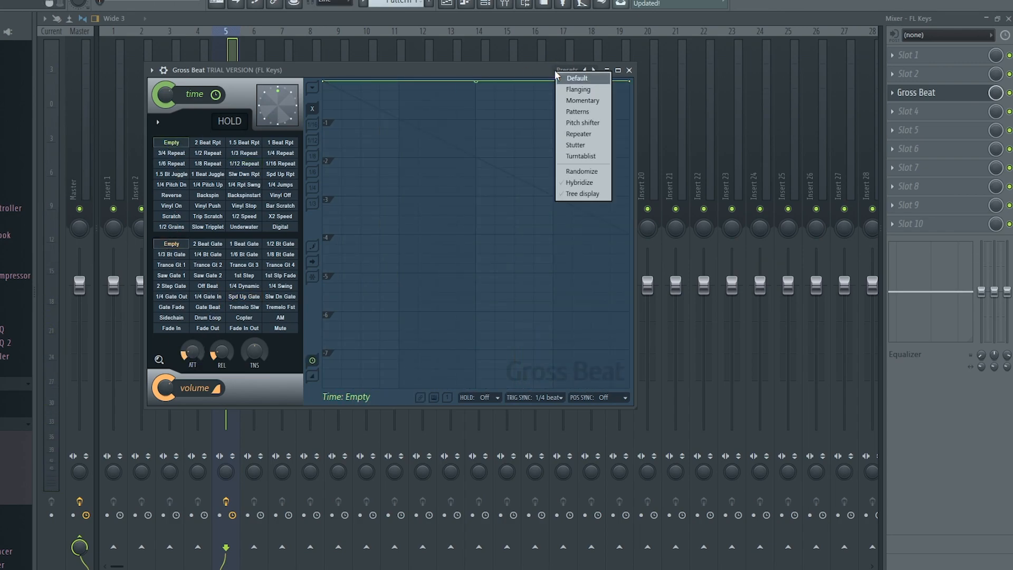
click(578, 134)
Open Gross Beat's list of presets again.
click(567, 71)
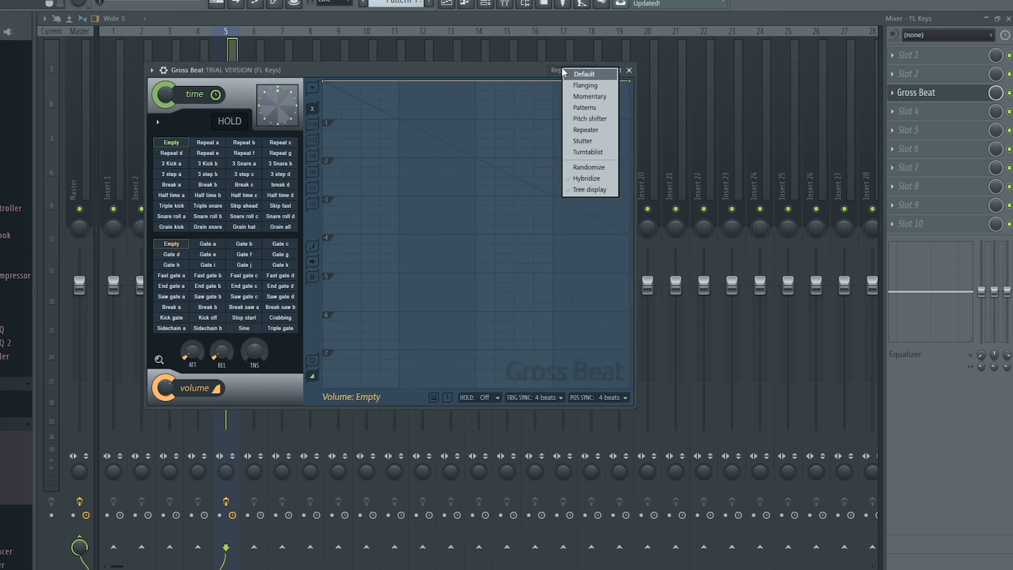